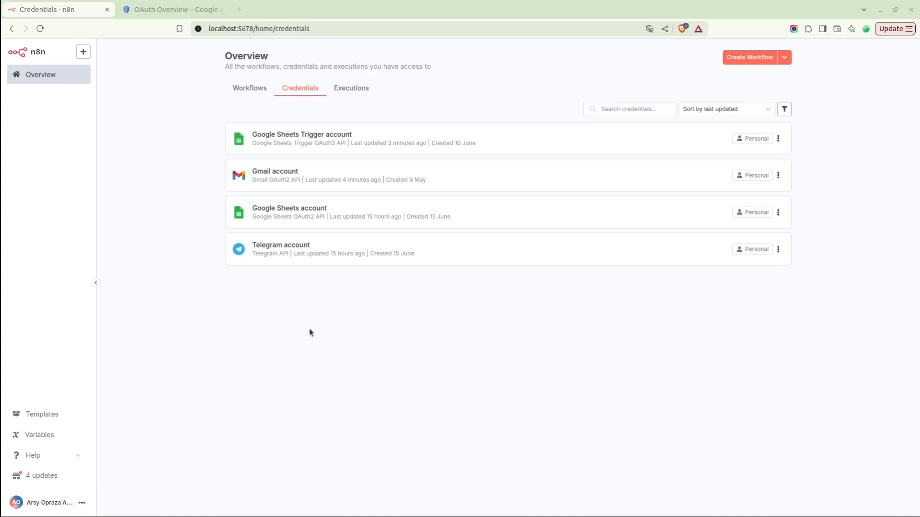
# Switch from the n8n credentials list to the Google Cloud OAuth Overview for the Aras Projects project.
pyautogui.click(168, 9)
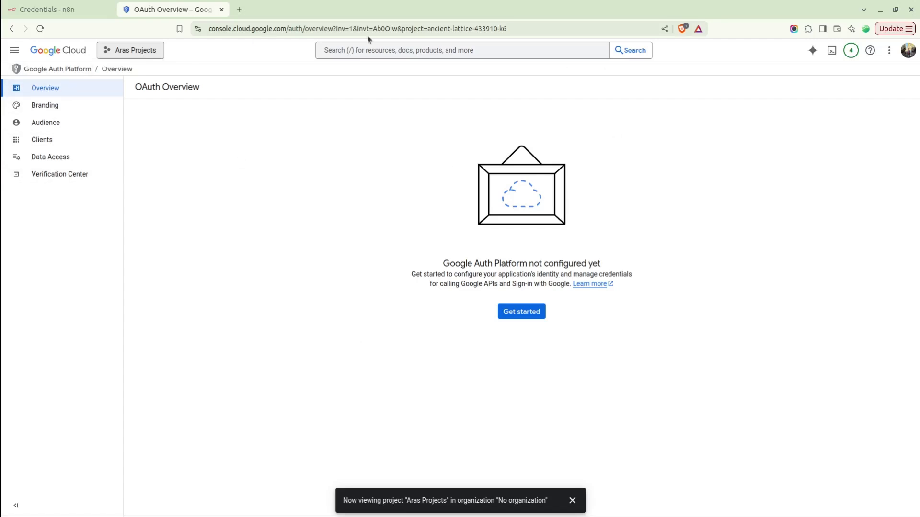
pyautogui.click(120, 51)
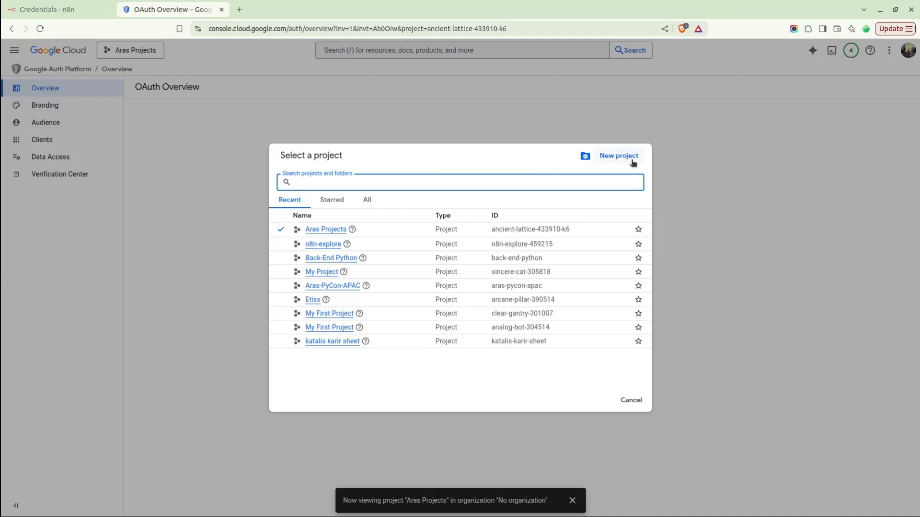
pyautogui.click(179, 199)
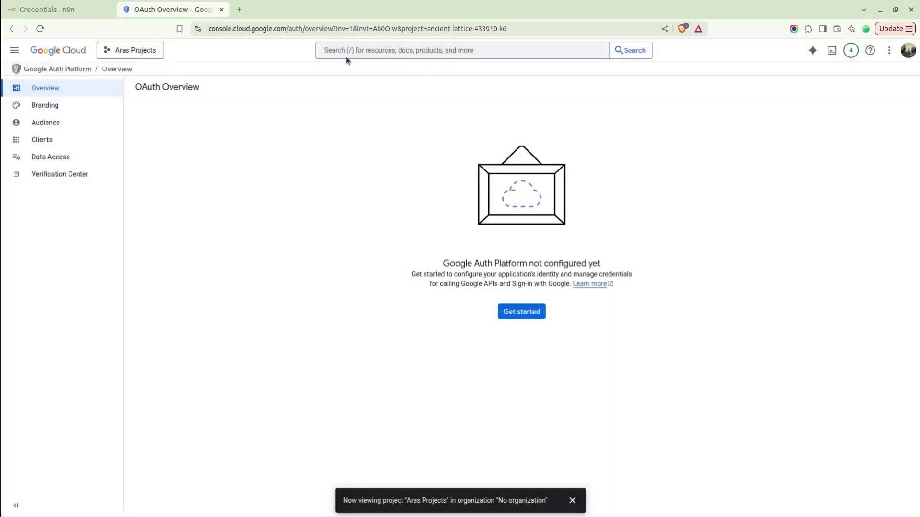
pyautogui.click(387, 50)
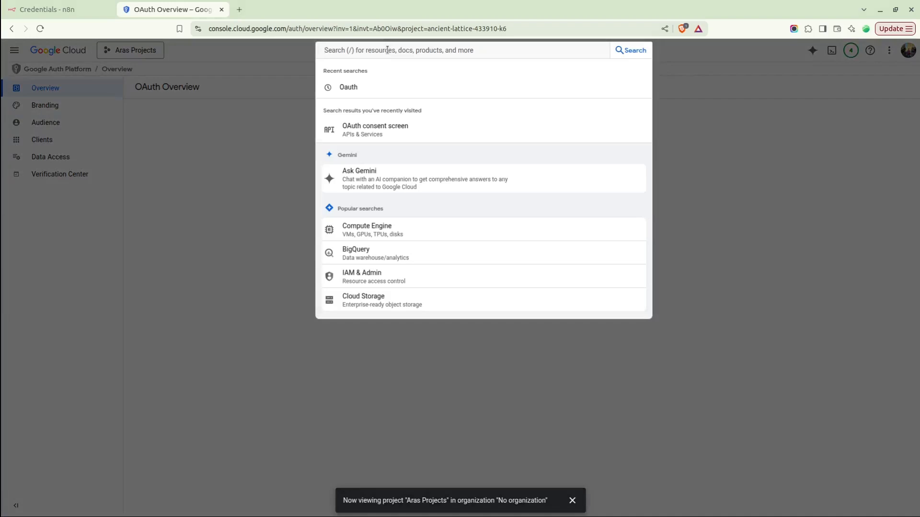
pyautogui.click(391, 132)
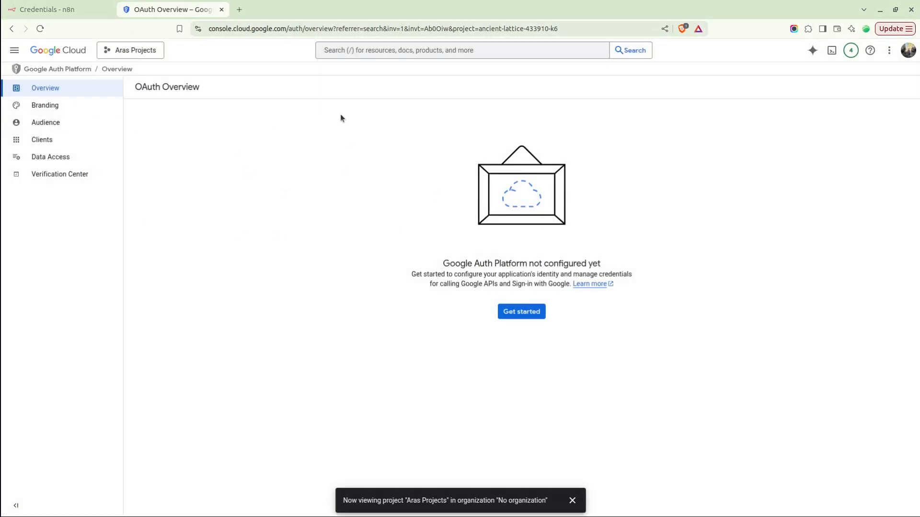
pyautogui.click(572, 501)
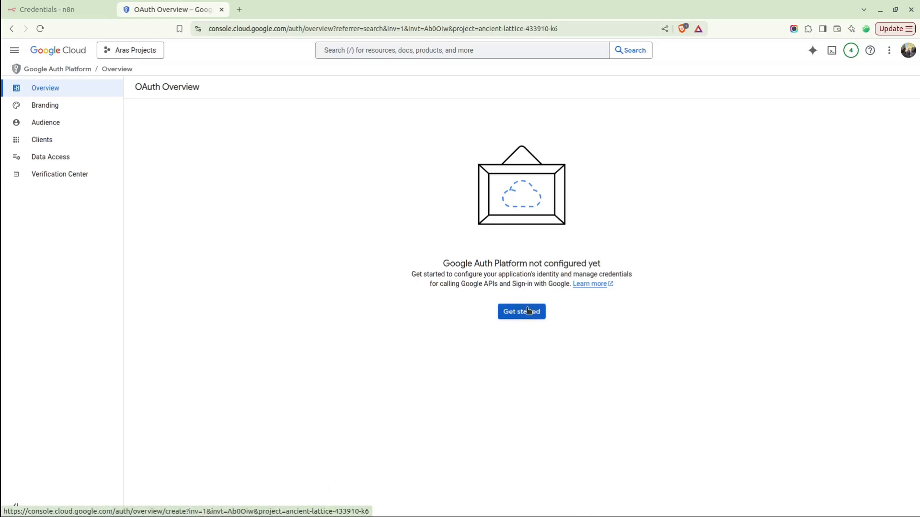
# Begin the Google Auth Platform setup with app name 'Automation' and the account's own support email.
pyautogui.click(504, 313)
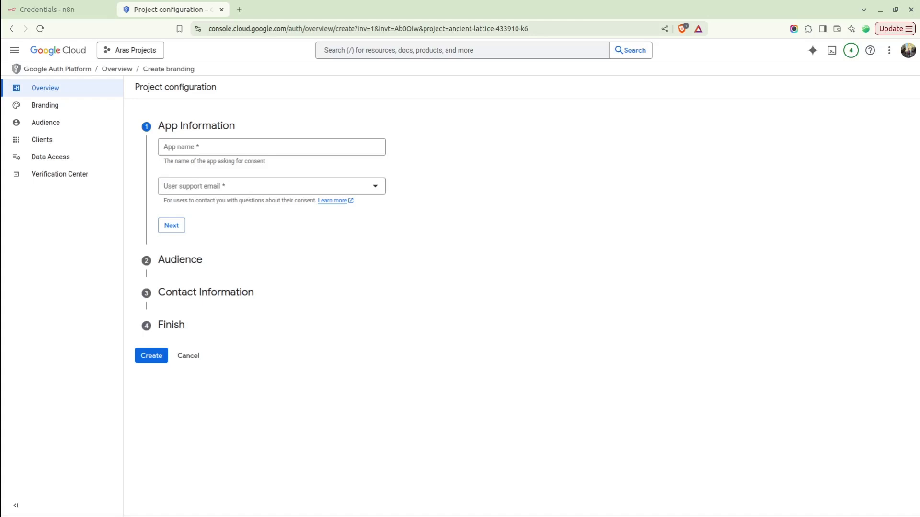
pyautogui.click(203, 149)
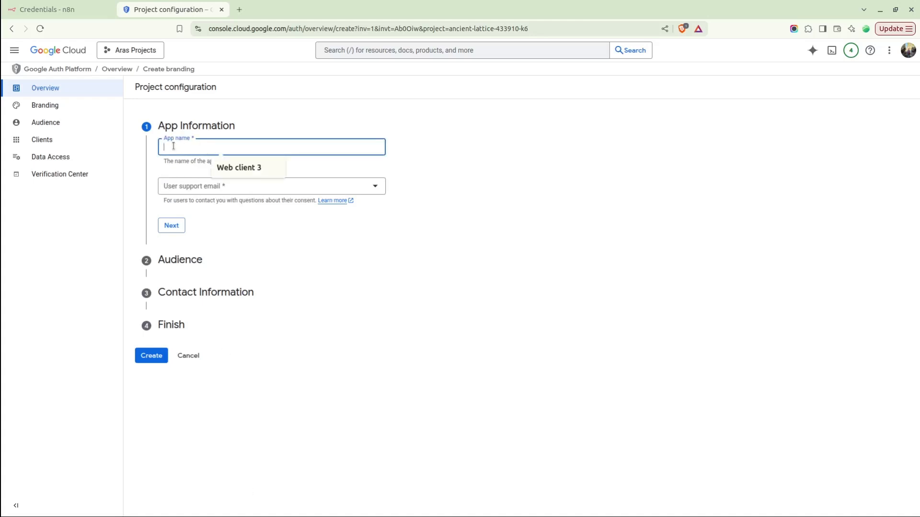
pyautogui.write('Automation')
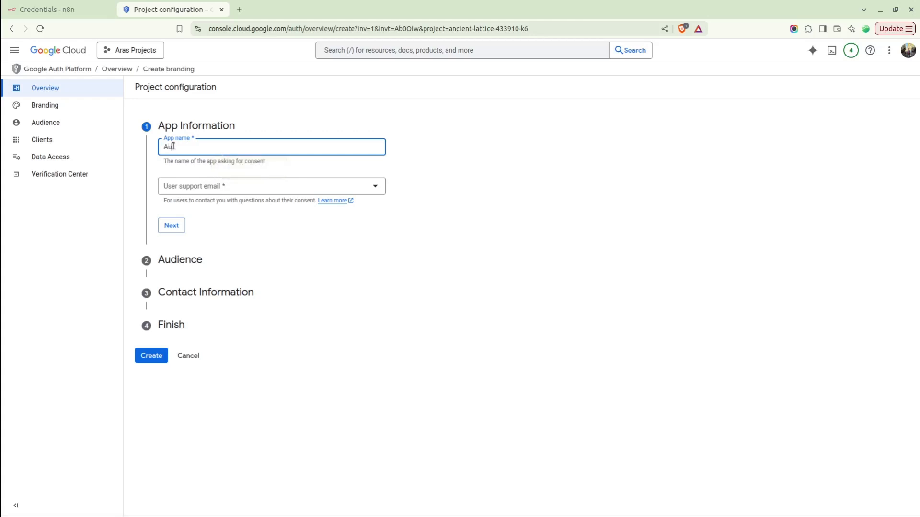
pyautogui.click(187, 188)
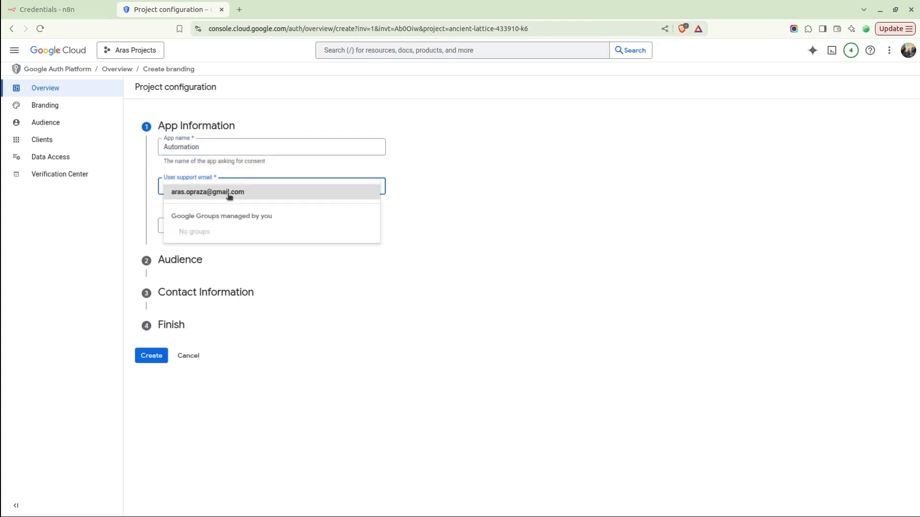
pyautogui.click(229, 193)
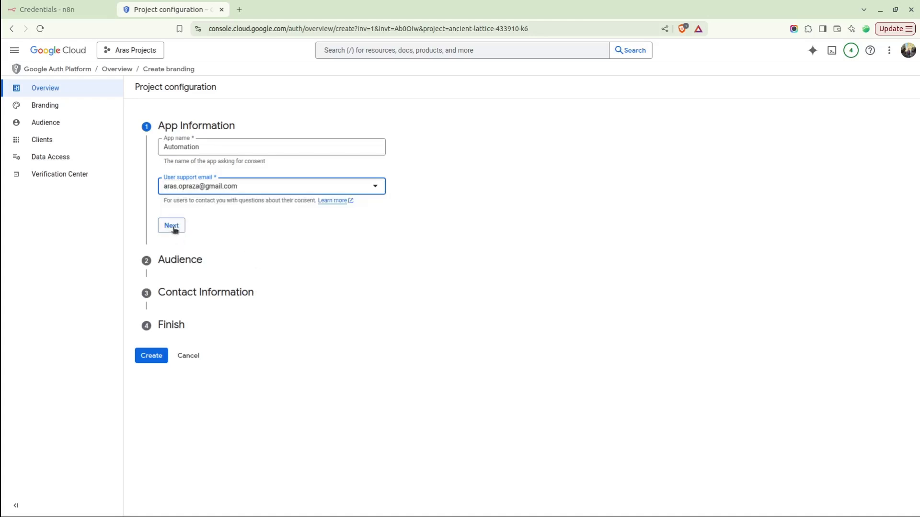
pyautogui.click(173, 226)
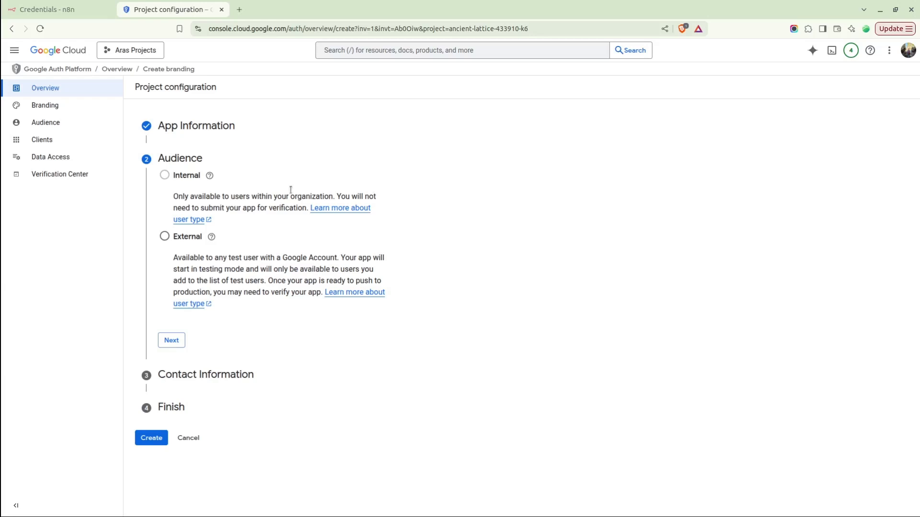
pyautogui.moveTo(187, 177)
# Create the OAuth configuration as an External app, entering the contact email and accepting the data policy.
pyautogui.click(164, 238)
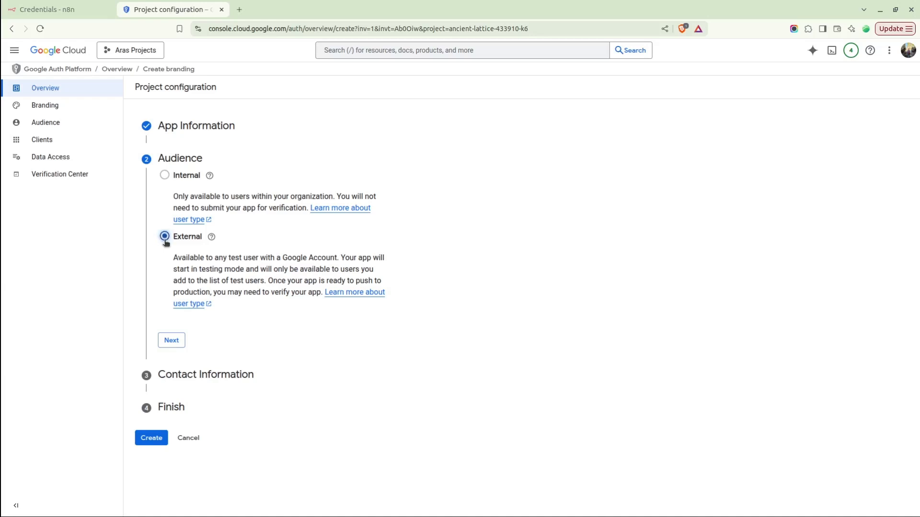
pyautogui.click(181, 341)
pyautogui.click(202, 215)
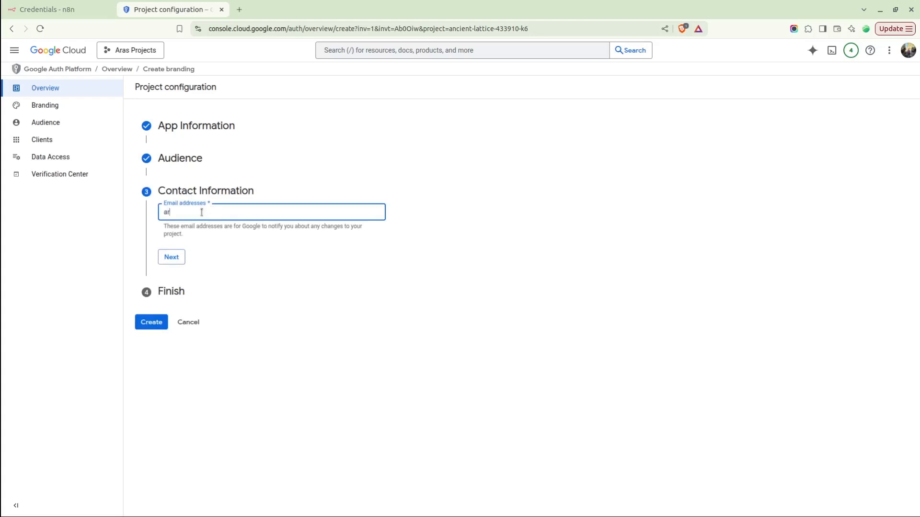
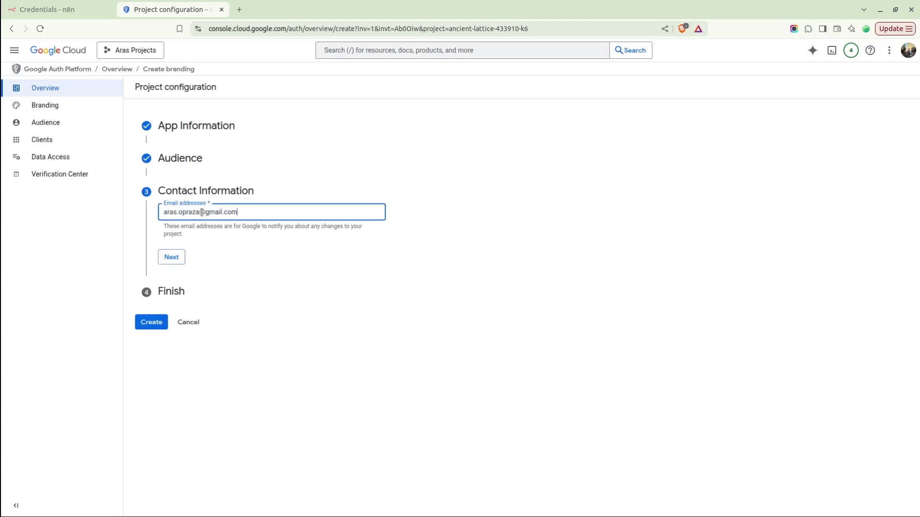
pyautogui.click(177, 262)
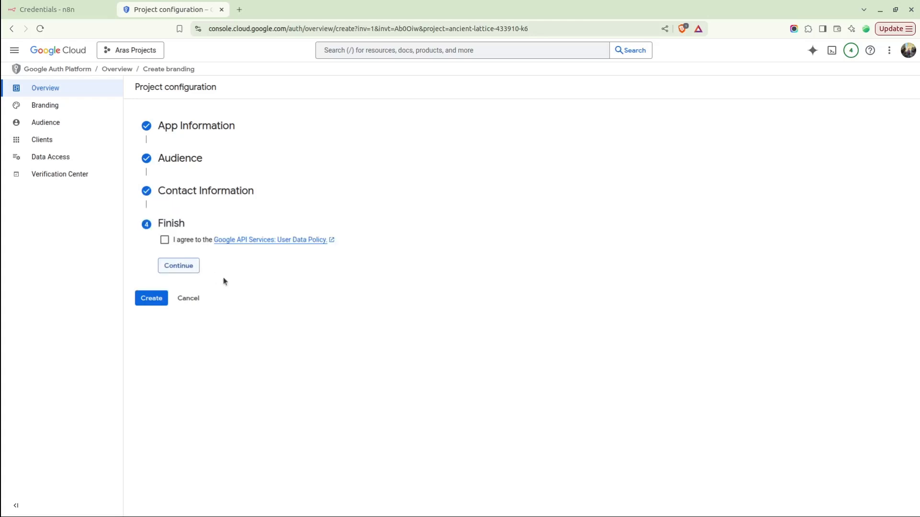
pyautogui.click(164, 240)
pyautogui.click(156, 298)
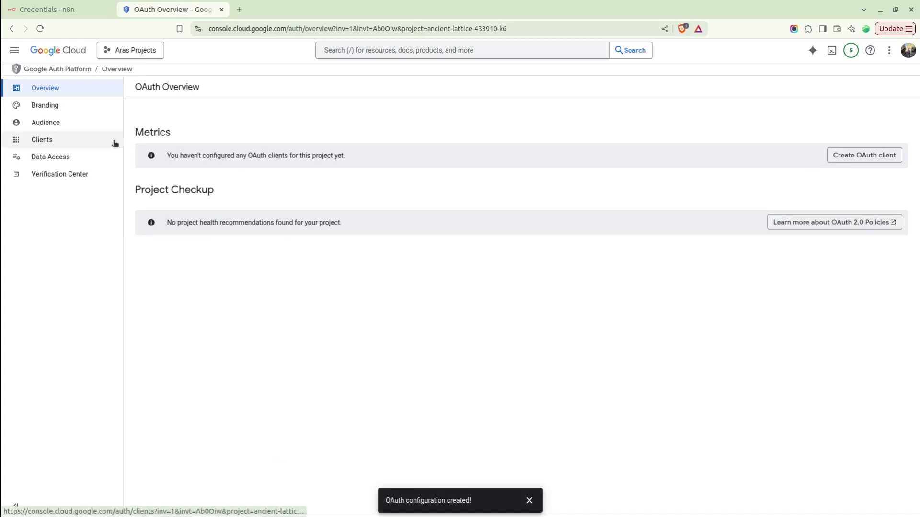
# Start a new n8n workflow with a manual trigger, moved left on the canvas.
pyautogui.click(85, 4)
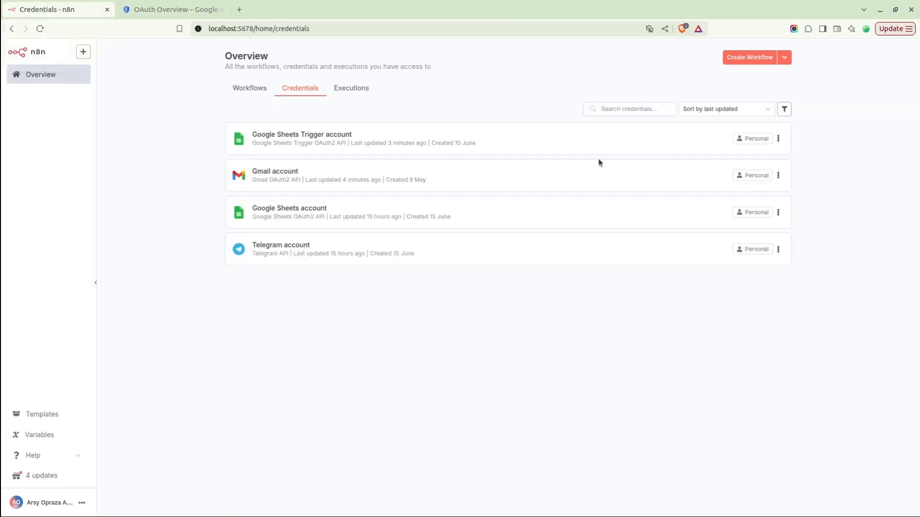
pyautogui.click(744, 56)
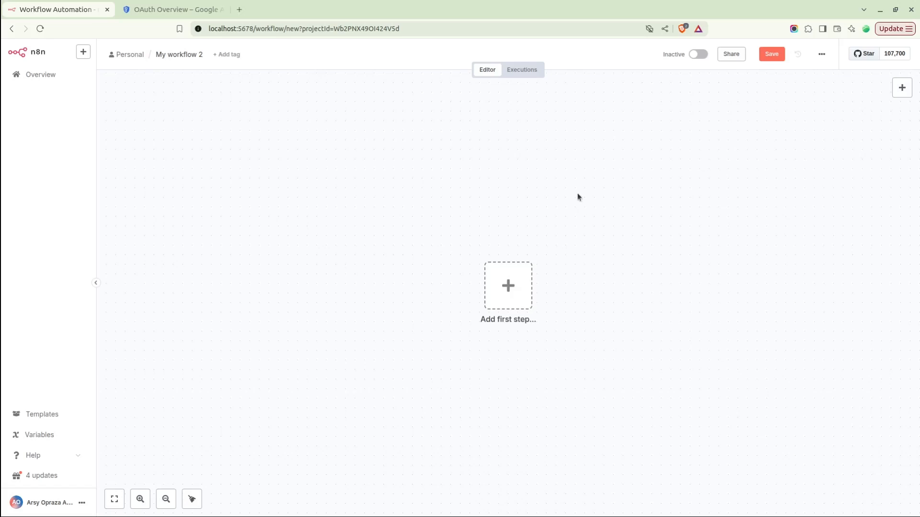
pyautogui.click(902, 88)
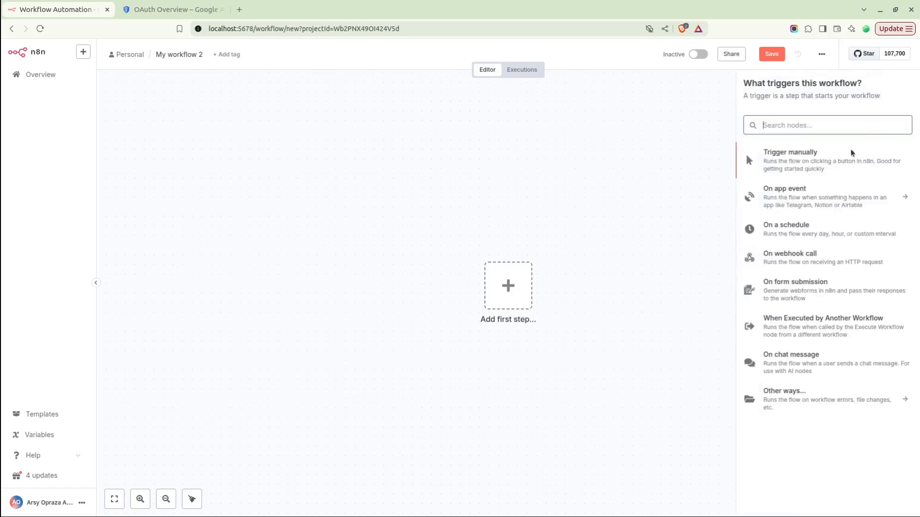
pyautogui.click(798, 166)
pyautogui.moveTo(508, 303); pyautogui.dragTo(300, 302)
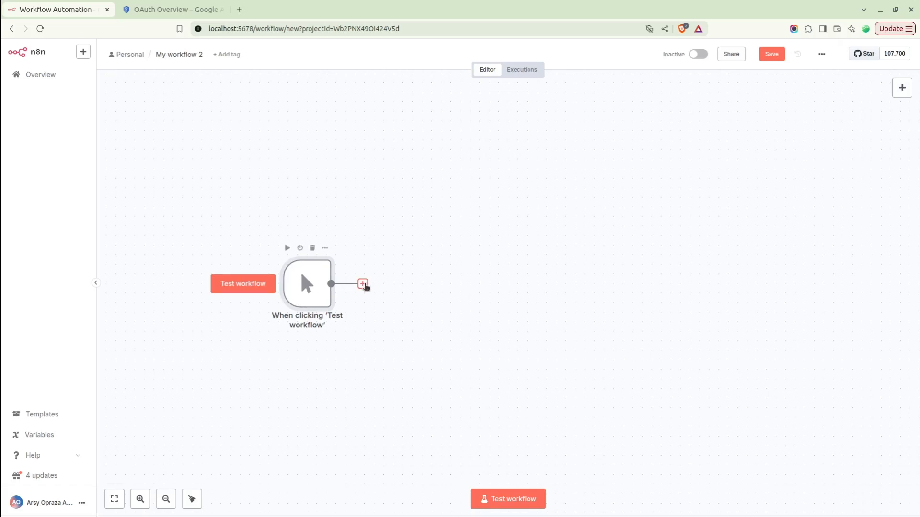
# Add a Google Docs 'Get a document' node after the manual trigger.
pyautogui.click(362, 283)
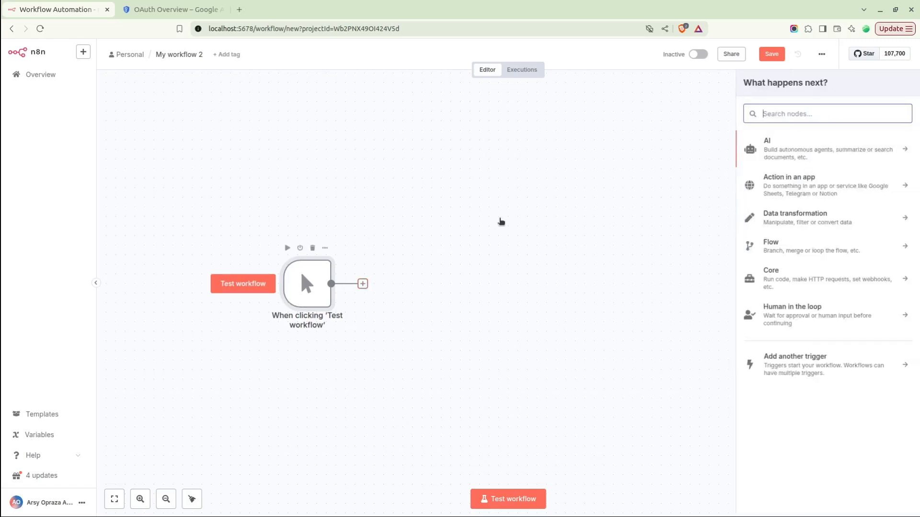
pyautogui.write('Doc')
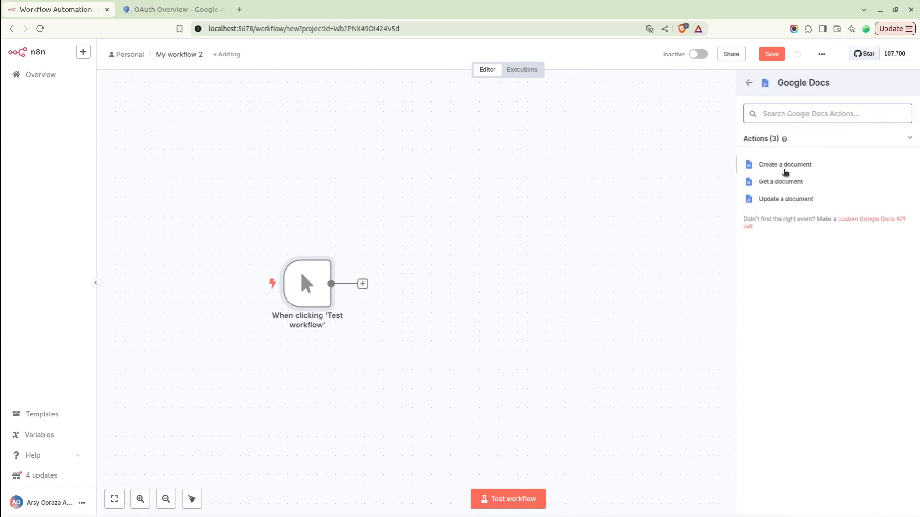
pyautogui.click(772, 181)
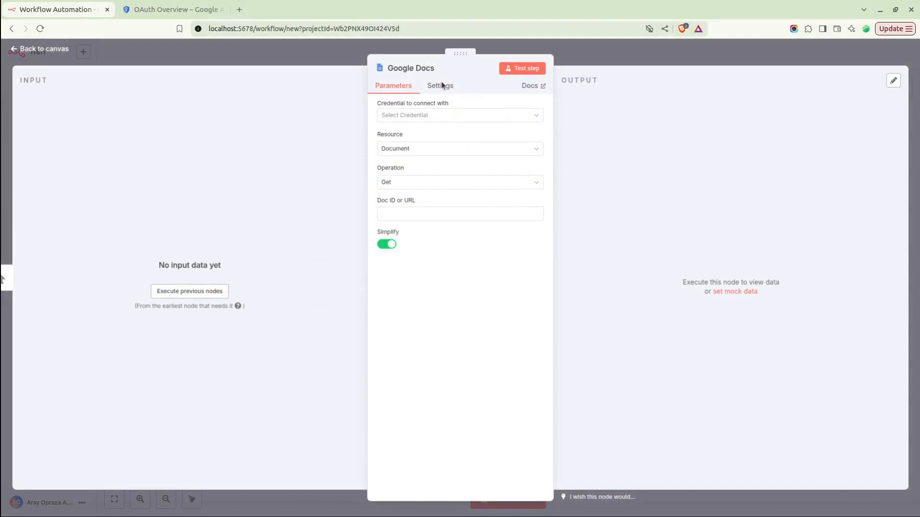
# Create a new OAuth2 Google Docs account credential for the node.
pyautogui.click(402, 117)
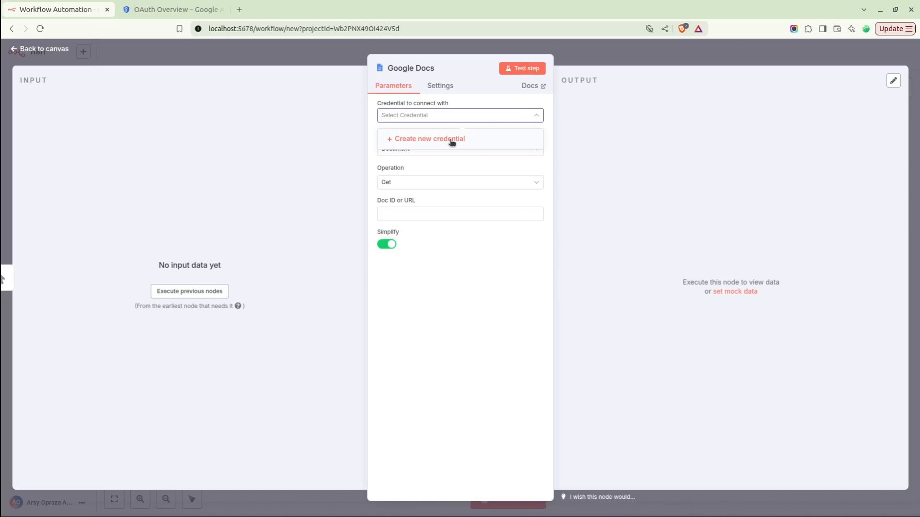
pyautogui.click(451, 140)
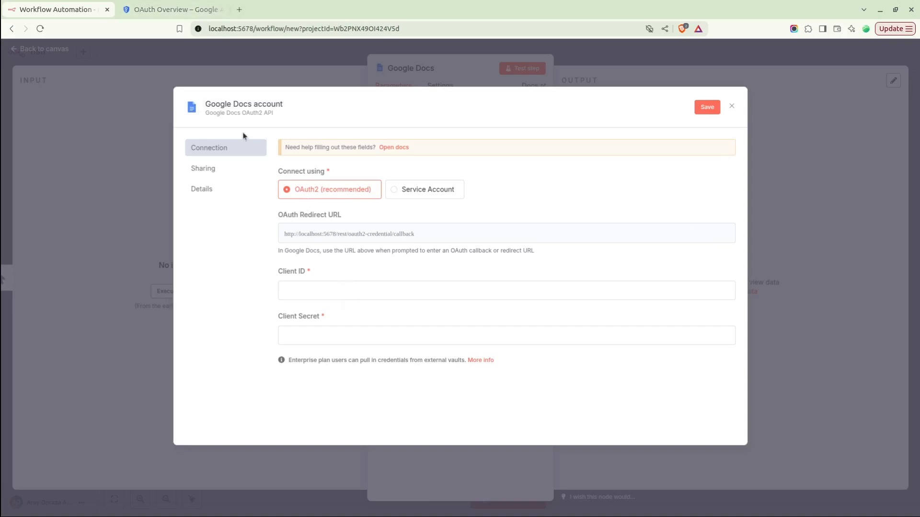
pyautogui.click(176, 7)
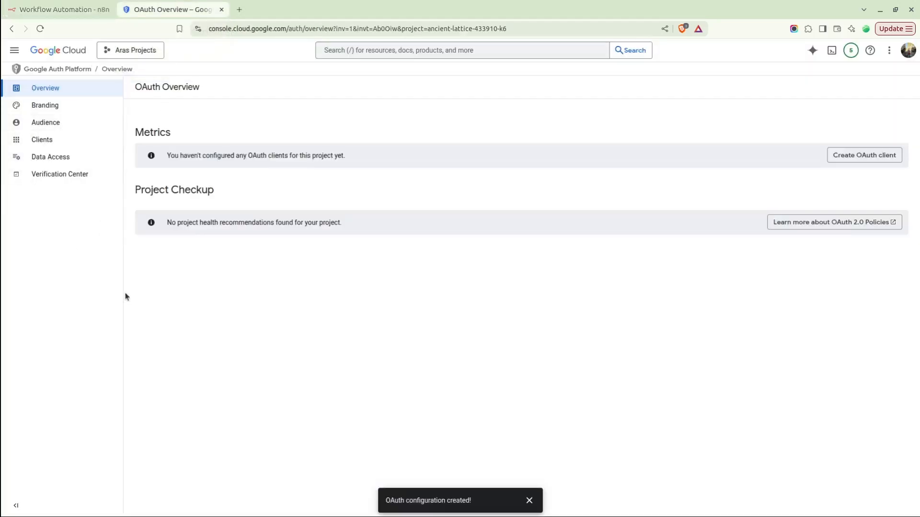
# Go to the OAuth Clients list and start creating a new client.
pyautogui.click(47, 143)
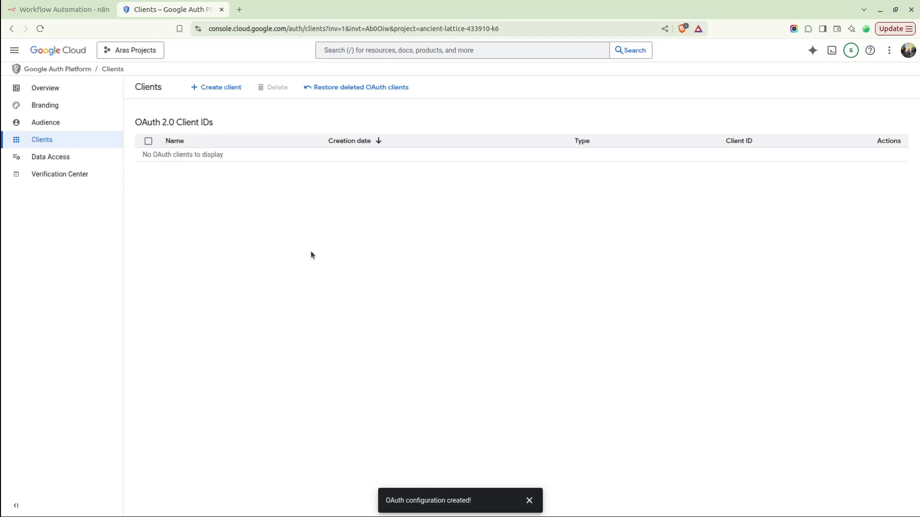
pyautogui.click(215, 93)
pyautogui.click(214, 92)
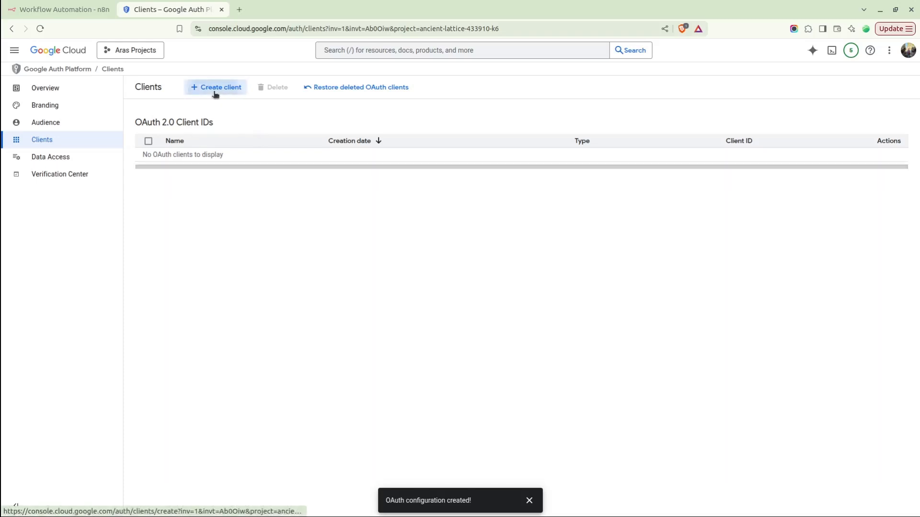
pyautogui.click(529, 500)
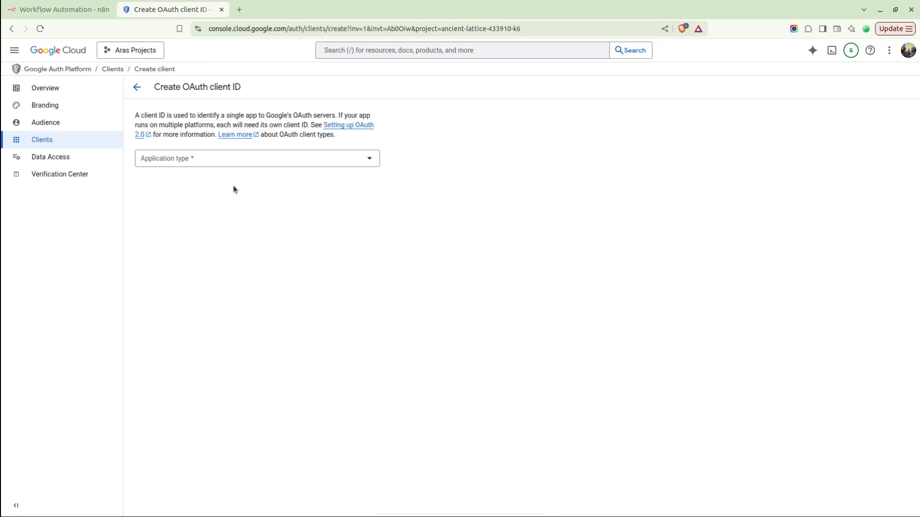
# Set the client type to Web application and name it 'akun n8n'.
pyautogui.click(173, 162)
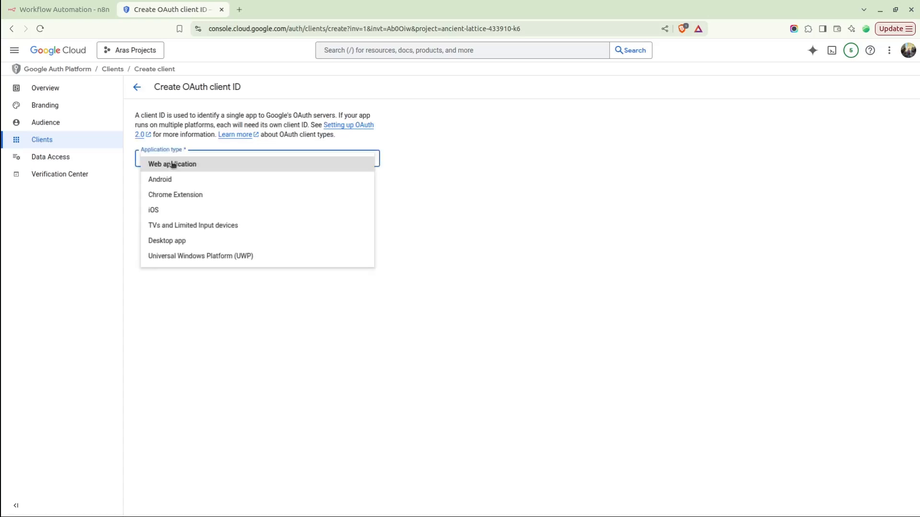
pyautogui.click(204, 164)
pyautogui.click(156, 186)
pyautogui.doubleClick(156, 186)
pyautogui.tripleClick(185, 187)
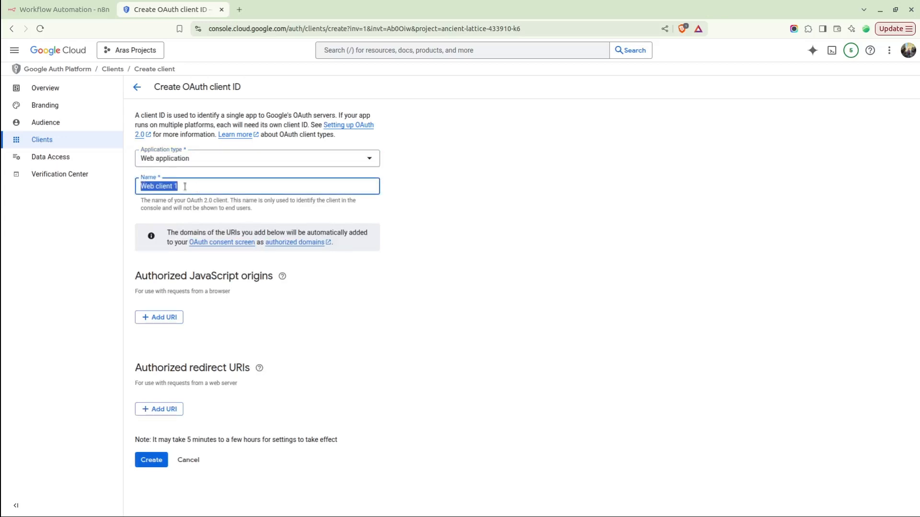
pyautogui.write('akun n8n')
pyautogui.click(407, 330)
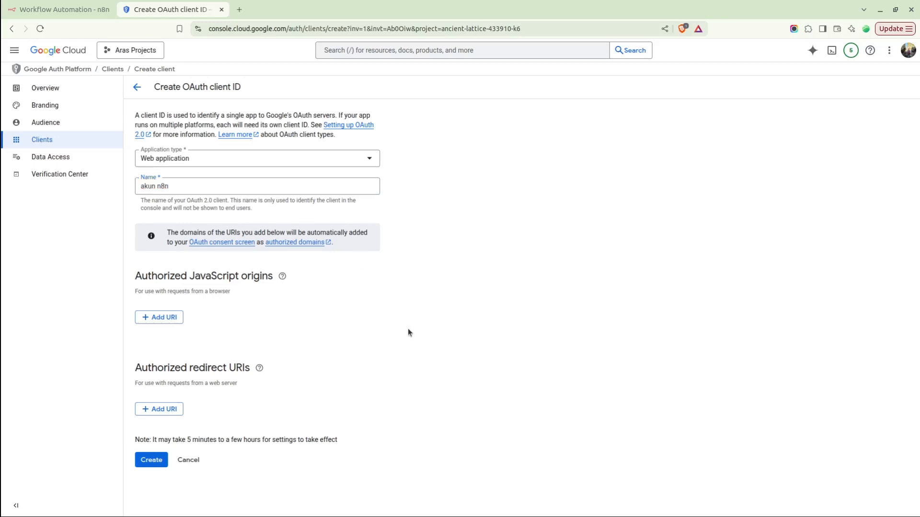
pyautogui.click(47, 3)
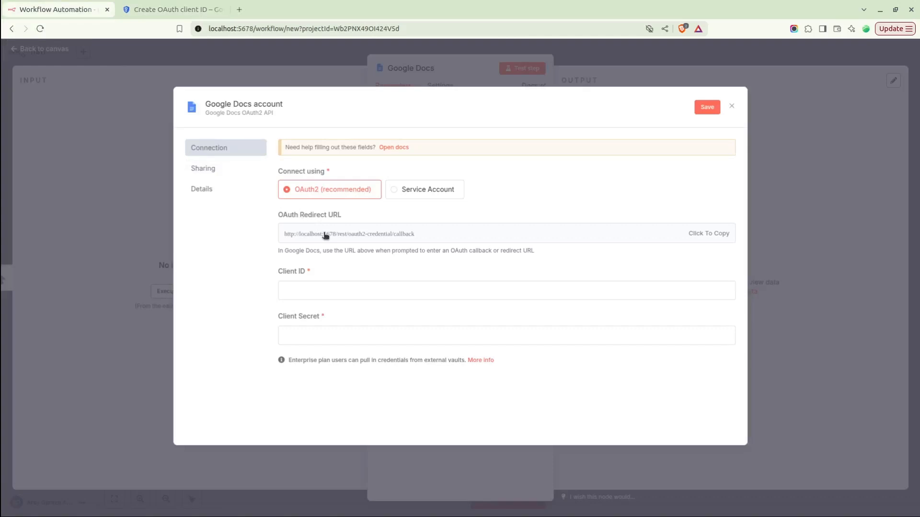
# Copy n8n's OAuth redirect URL and add a blank redirect URI entry on the Google client form.
pyautogui.click(325, 235)
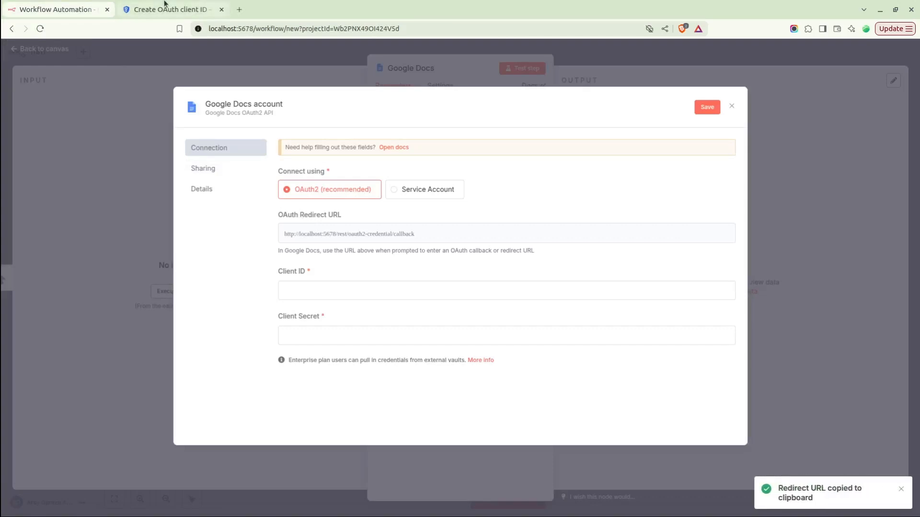
pyautogui.click(165, 4)
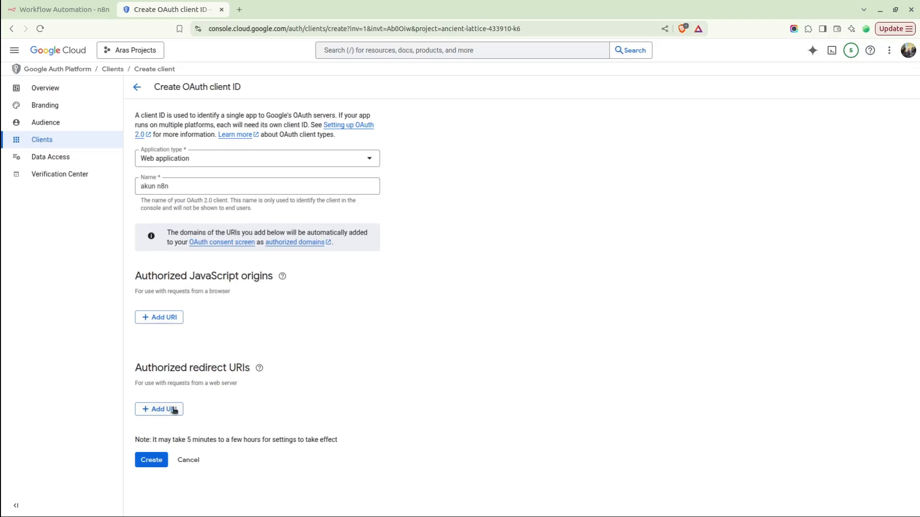
pyautogui.click(154, 410)
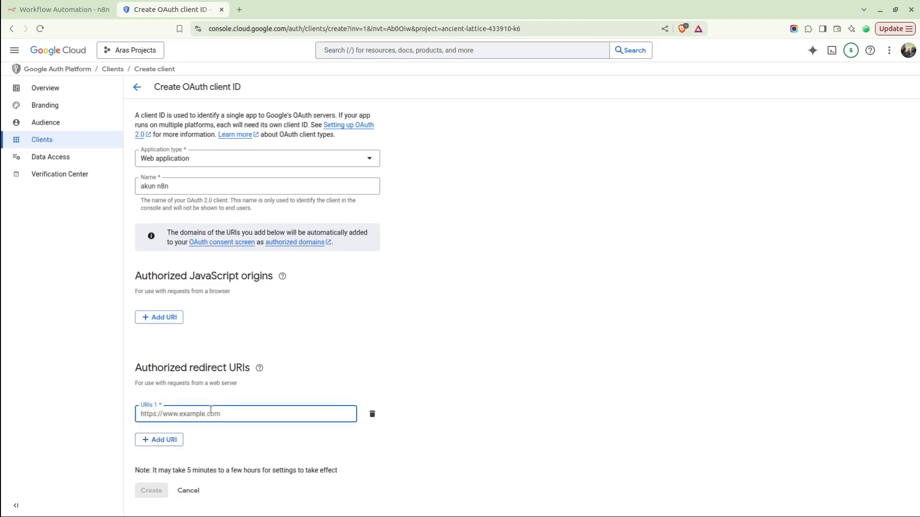
# Paste the redirect URL as URI 1, create the 'akun n8n' client, and copy its ID and secret.
pyautogui.hotkey('ctrl', 'v')
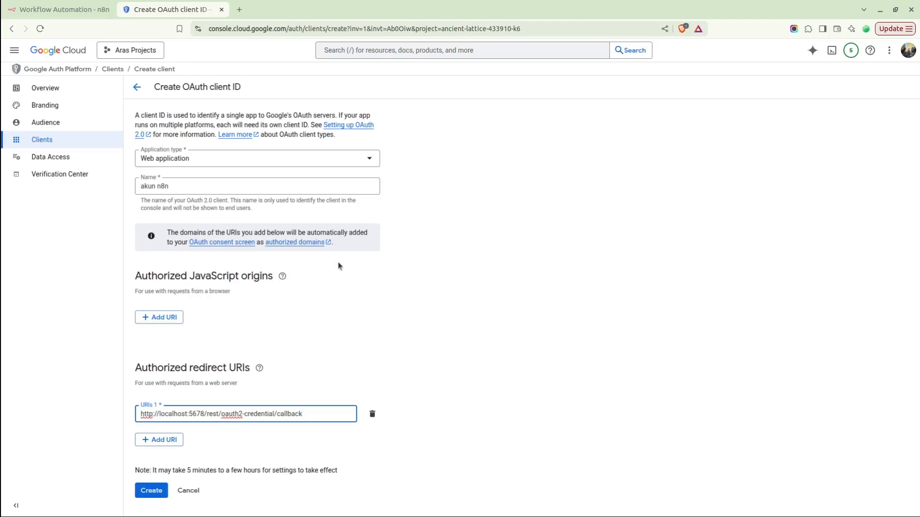
pyautogui.click(151, 491)
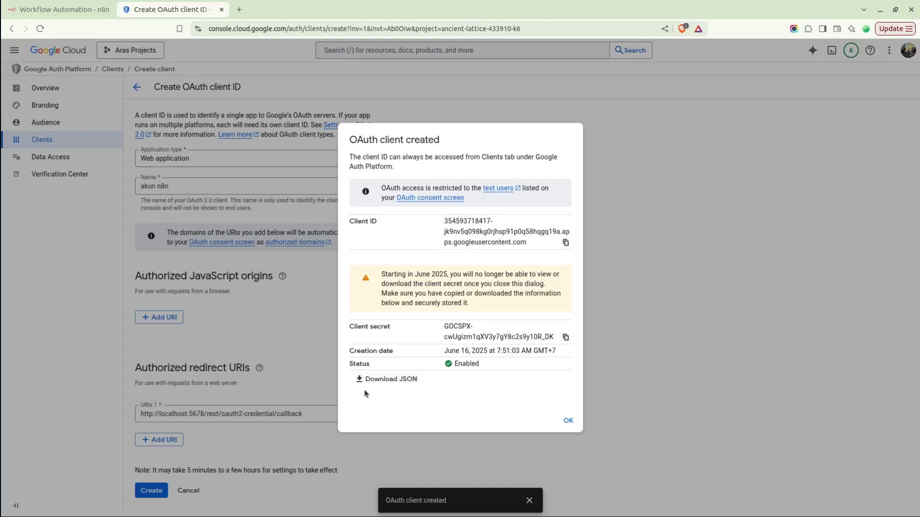
pyautogui.click(565, 242)
pyautogui.click(565, 337)
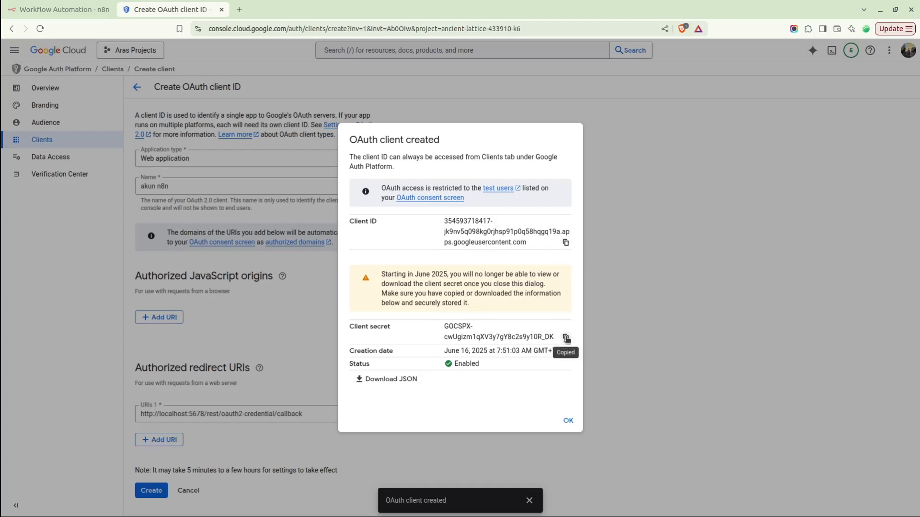
# Paste the Google Cloud client ID and client secret into the n8n Google Docs credential.
pyautogui.click(24, 4)
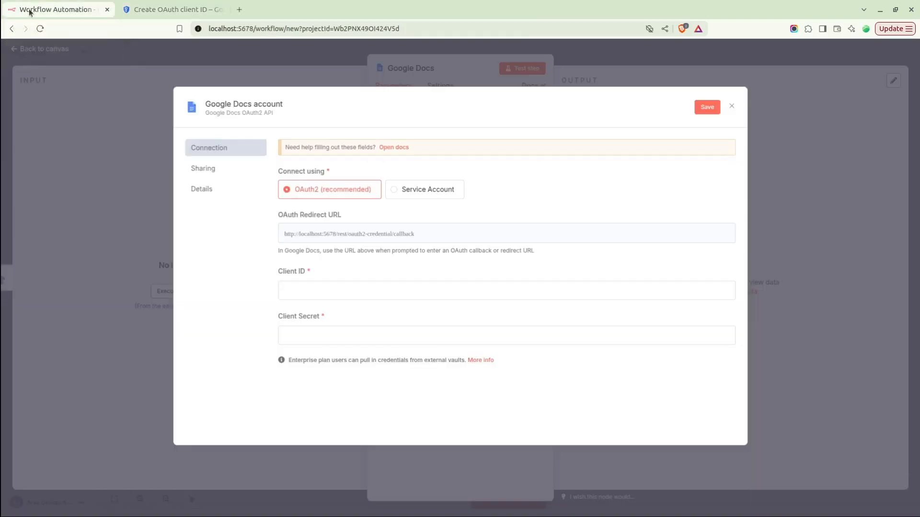
pyautogui.click(304, 293)
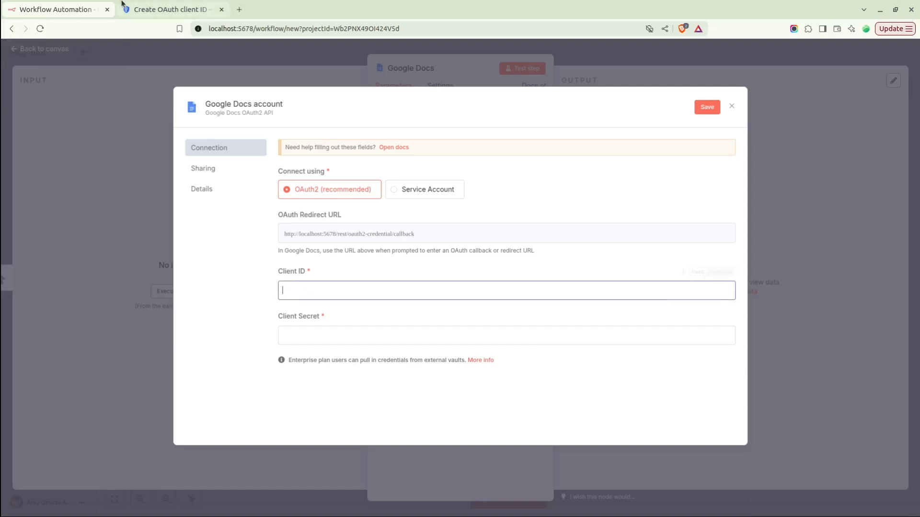
pyautogui.click(170, 9)
pyautogui.click(565, 243)
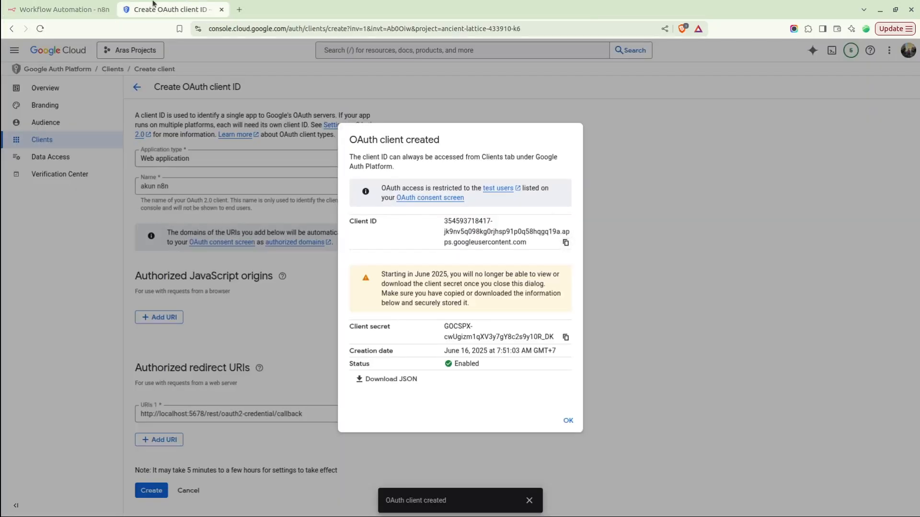
pyautogui.click(57, 10)
pyautogui.hotkey('ctrl', 'v')
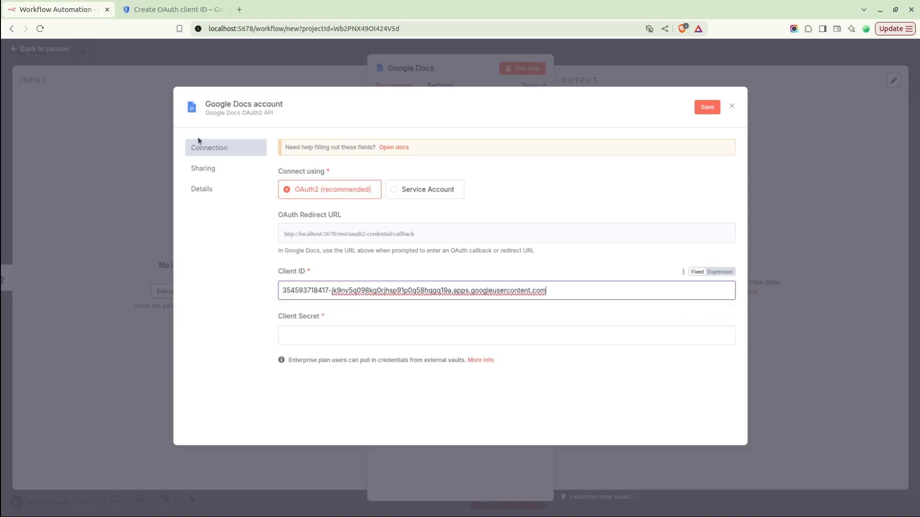
pyautogui.click(170, 9)
pyautogui.click(565, 337)
pyautogui.click(87, 11)
pyautogui.click(336, 335)
pyautogui.hotkey('ctrl', 'v')
pyautogui.click(377, 315)
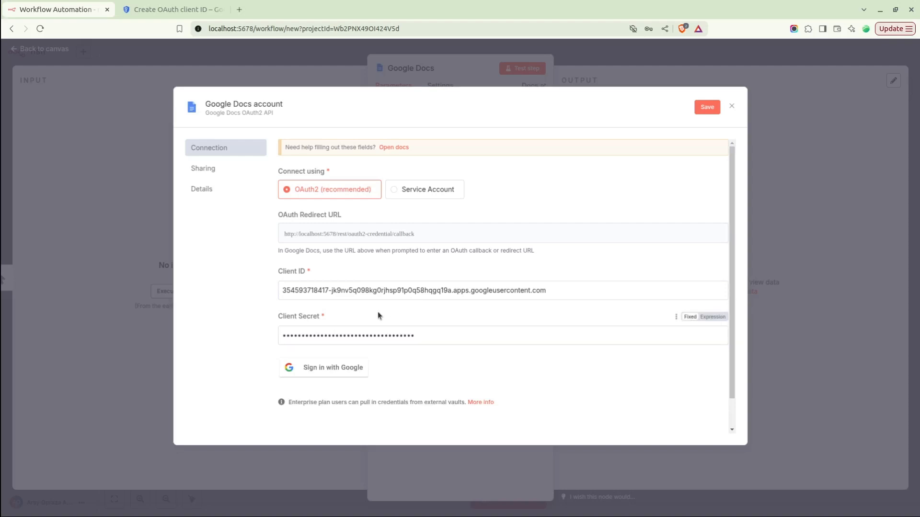
# Try signing in with Google for the credential, hit 'Access blocked', and close the popup.
pyautogui.click(320, 375)
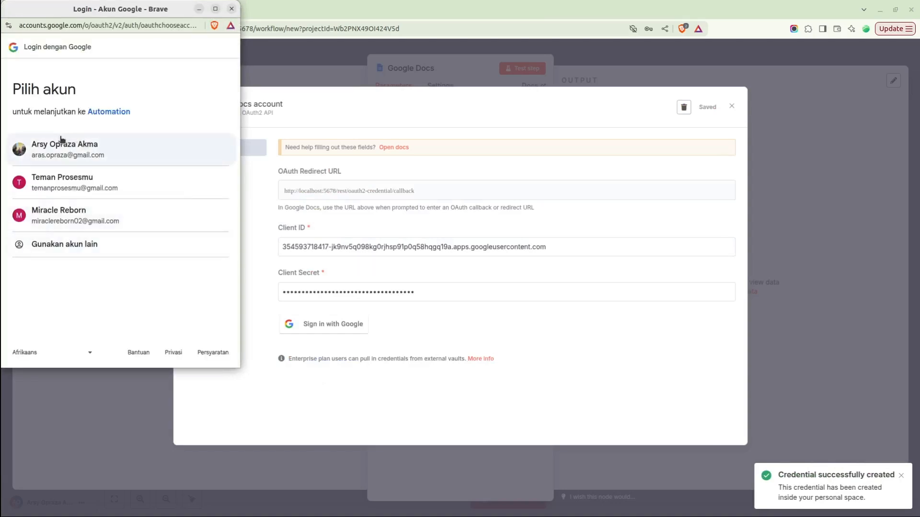
pyautogui.click(60, 144)
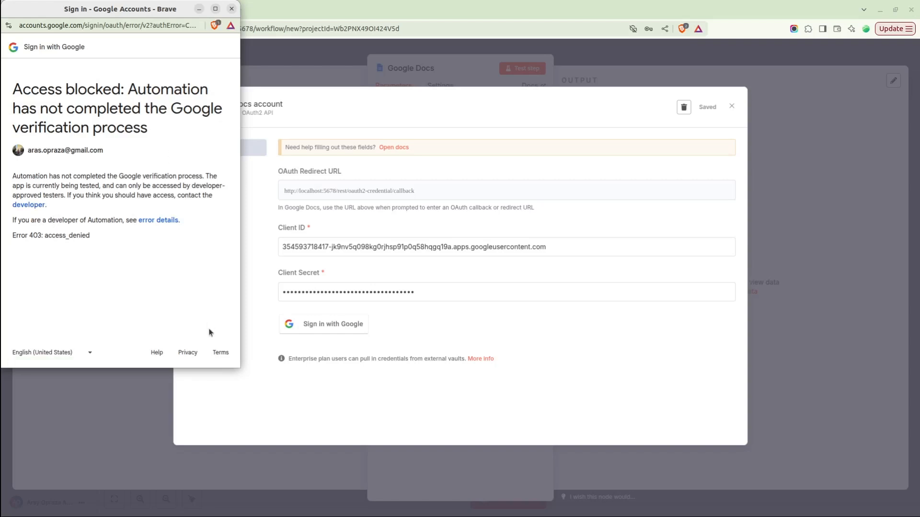
pyautogui.click(232, 9)
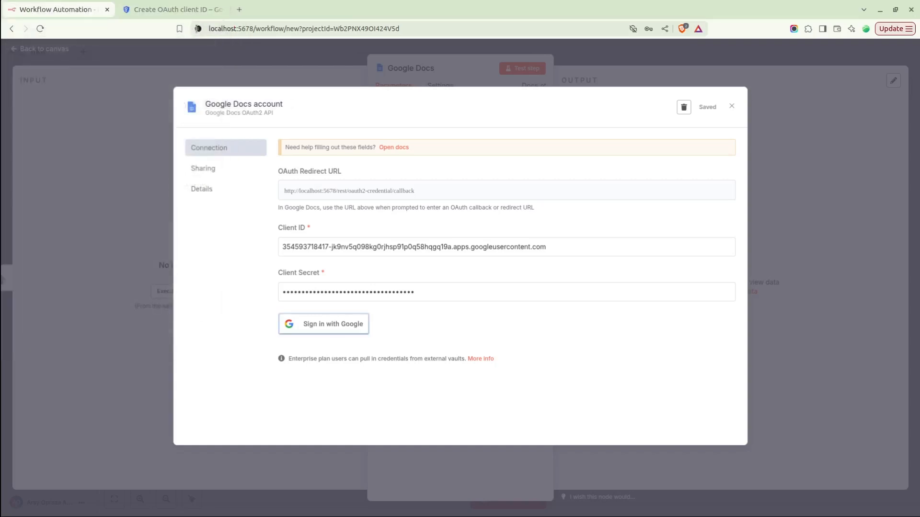
pyautogui.click(165, 10)
# Publish the Automation OAuth app from Testing to In production, then return to n8n.
pyautogui.click(567, 422)
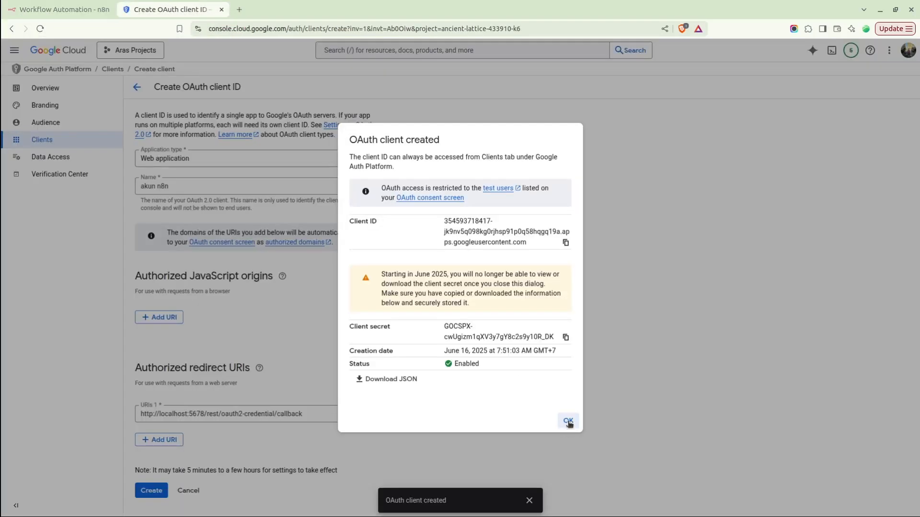
pyautogui.click(42, 123)
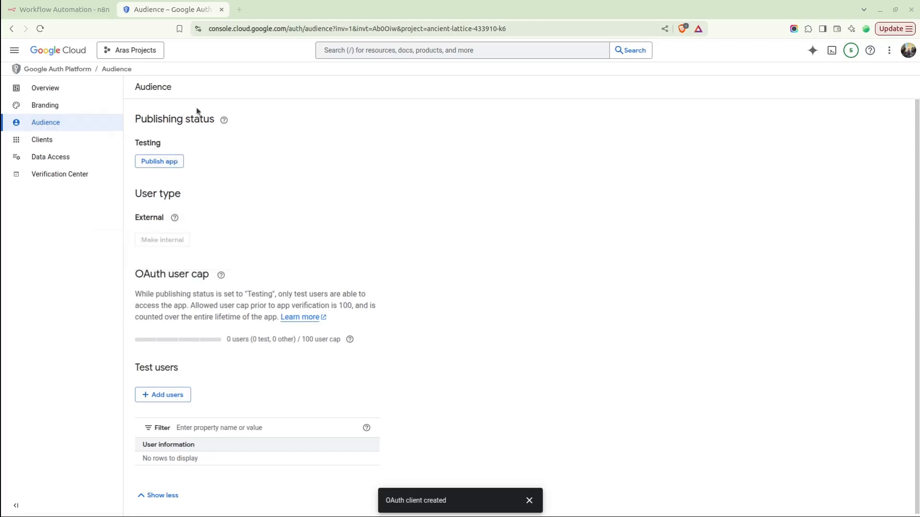
pyautogui.click(170, 165)
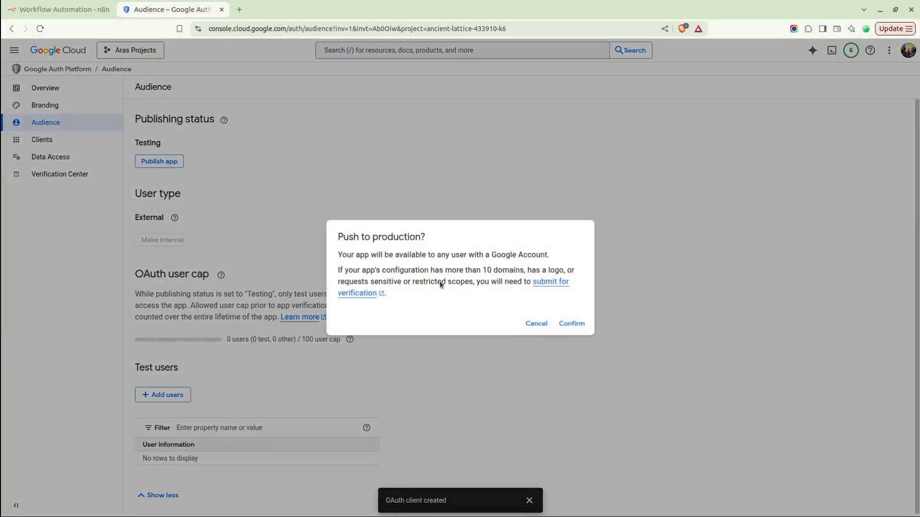
pyautogui.click(570, 324)
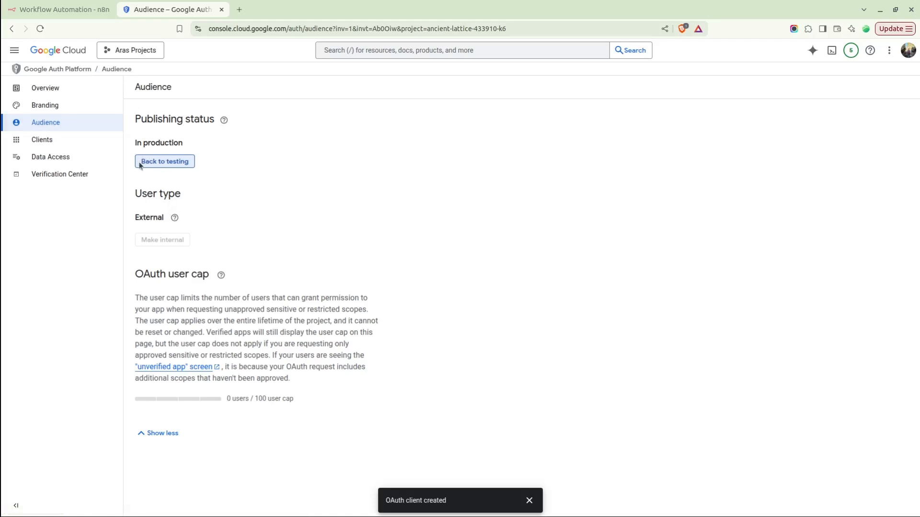
pyautogui.click(65, 10)
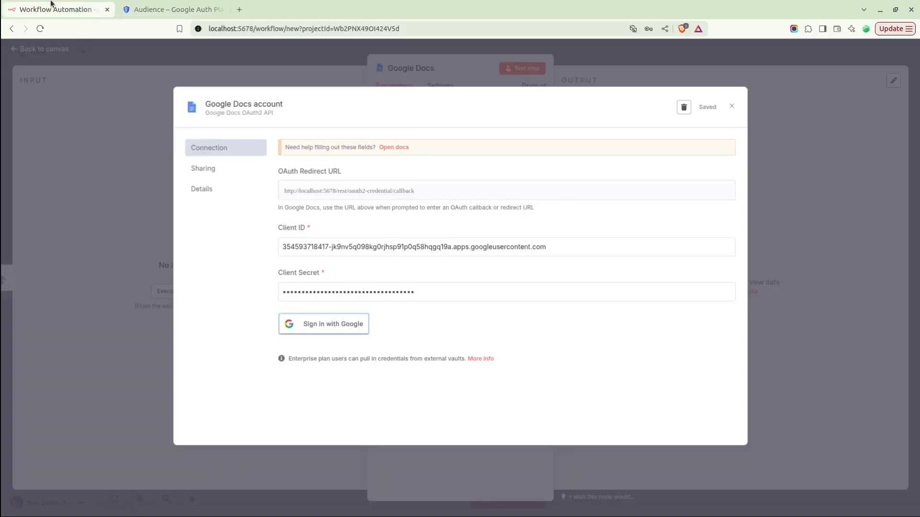
# Sign in with the Google account and proceed past the unverified Automation app warning.
pyautogui.click(316, 324)
pyautogui.click(50, 154)
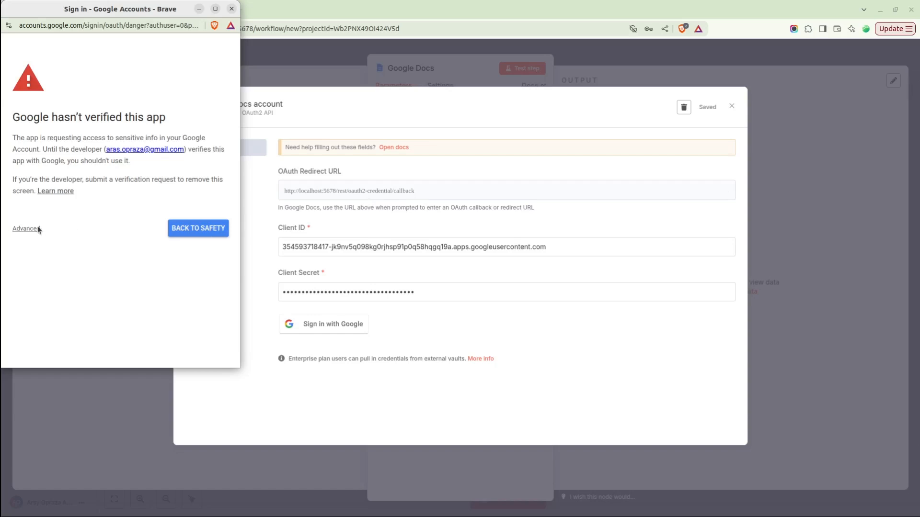
pyautogui.click(26, 229)
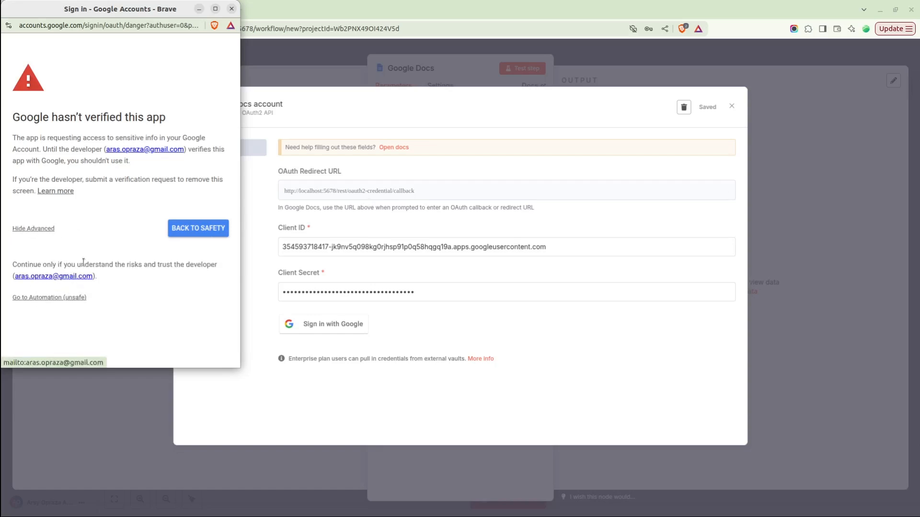
pyautogui.click(32, 298)
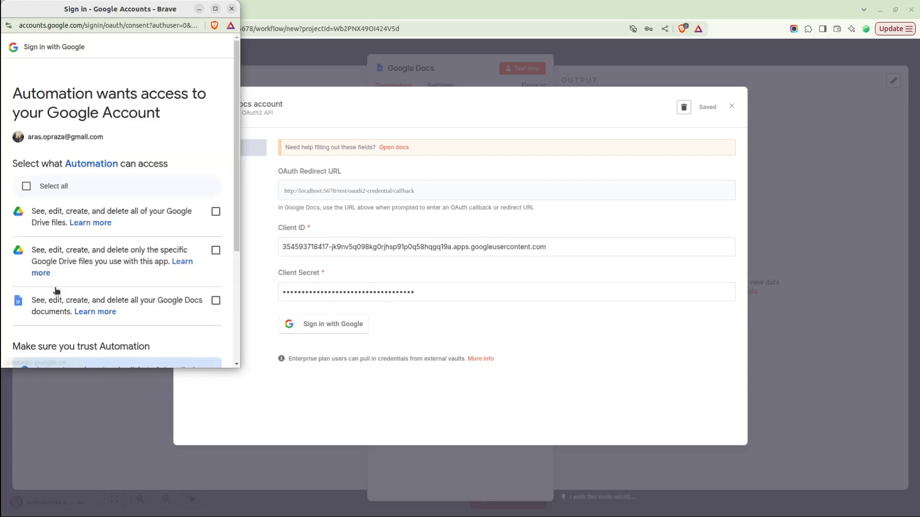
pyautogui.scroll(-3, 139, 214)
pyautogui.scroll(2, 139, 215)
pyautogui.scroll(1, 139, 214)
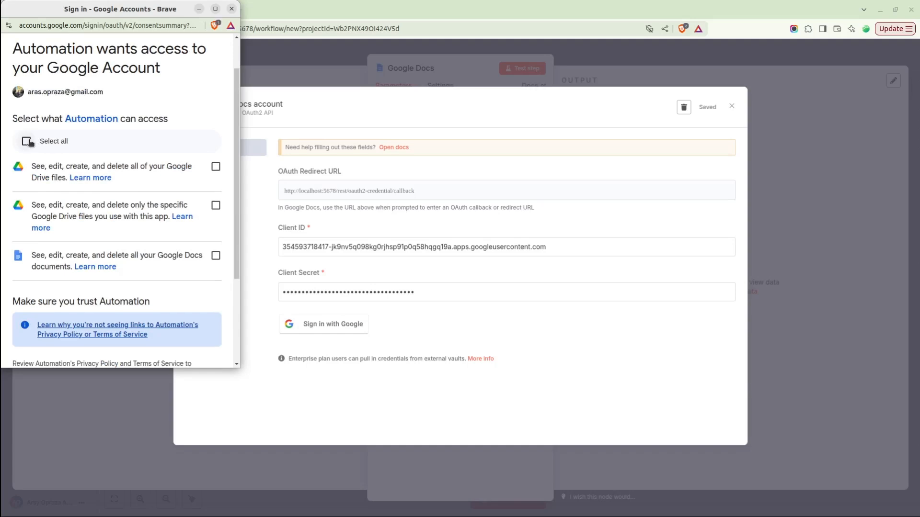
# Grant all Drive and Docs permissions and approve Automation's access.
pyautogui.click(27, 142)
pyautogui.scroll(-5, 82, 236)
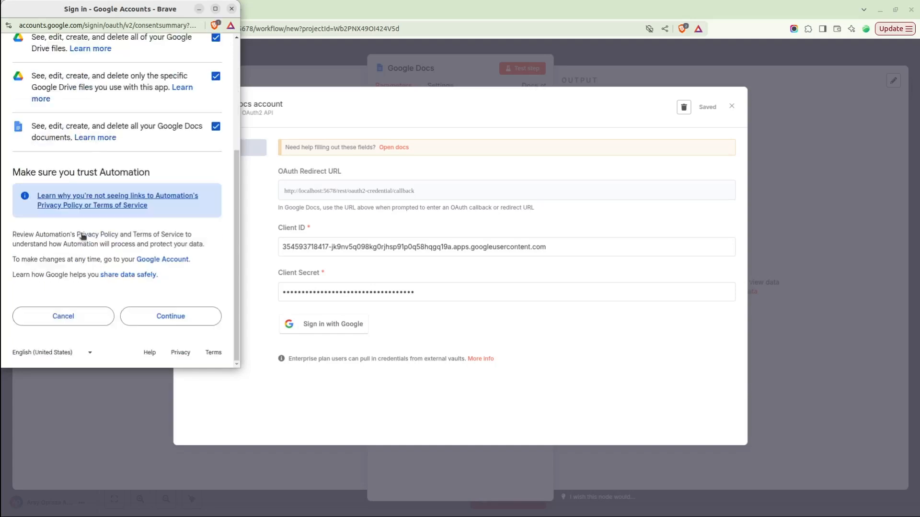
pyautogui.click(162, 318)
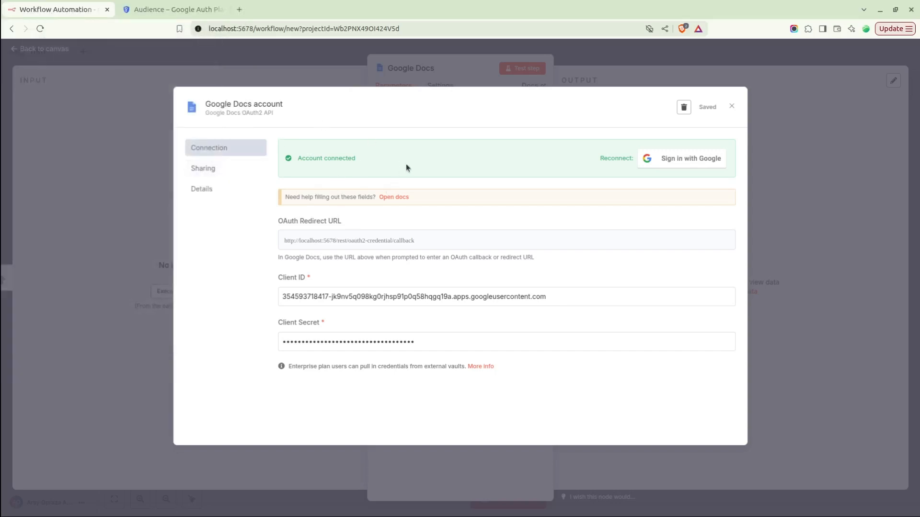
# Close the connected credential and keep Document as the Google Docs node's resource.
pyautogui.click(731, 106)
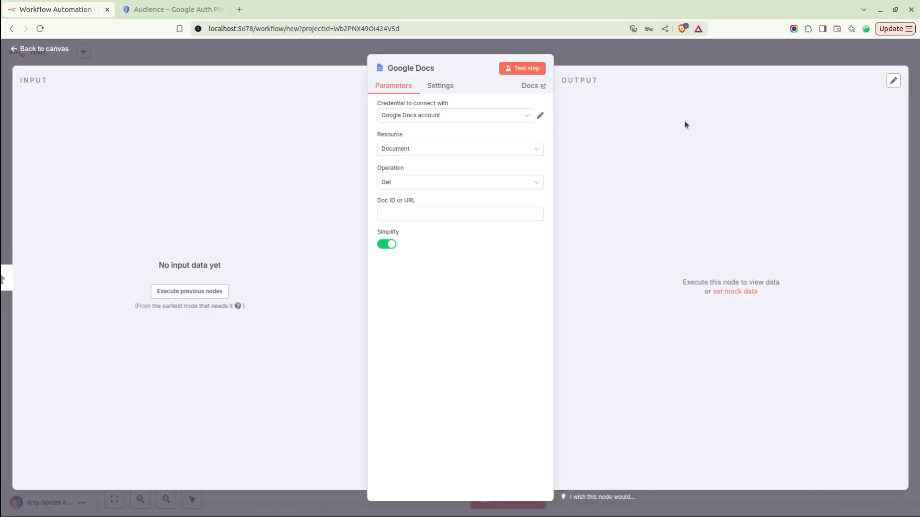
pyautogui.click(411, 153)
pyautogui.click(411, 152)
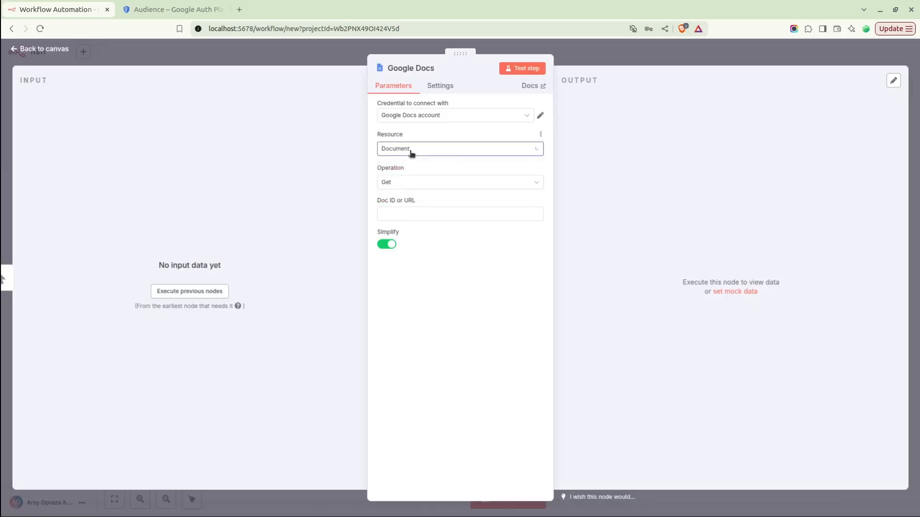
pyautogui.click(410, 214)
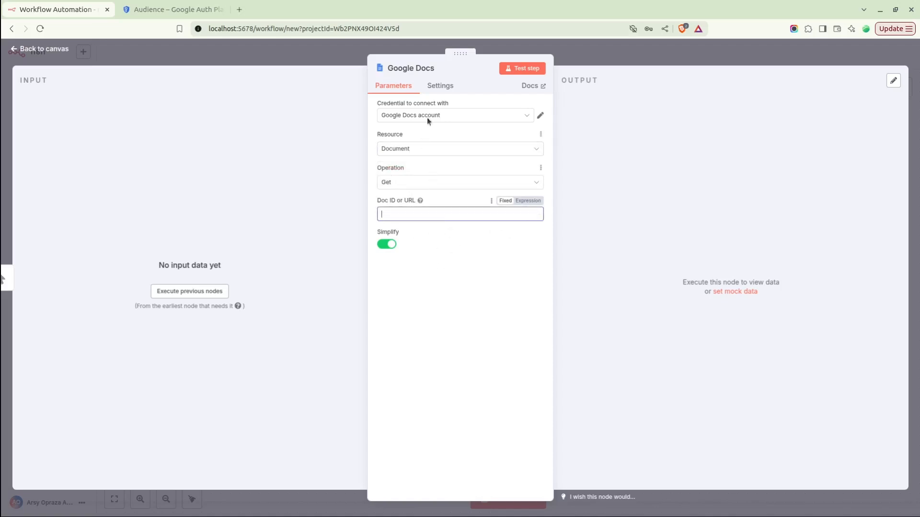
pyautogui.click(414, 150)
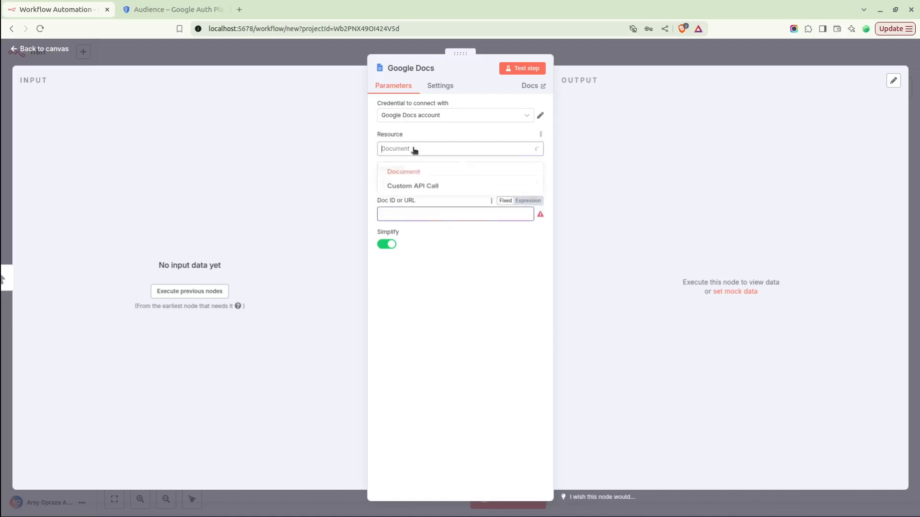
pyautogui.click(414, 151)
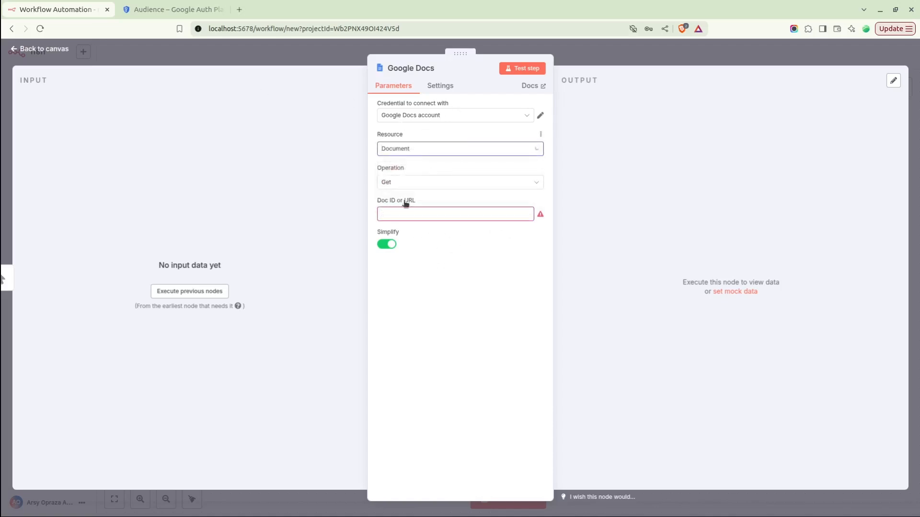
# Open the CV Google Doc in a new tab and select its web address.
pyautogui.click(241, 10)
pyautogui.write('docs')
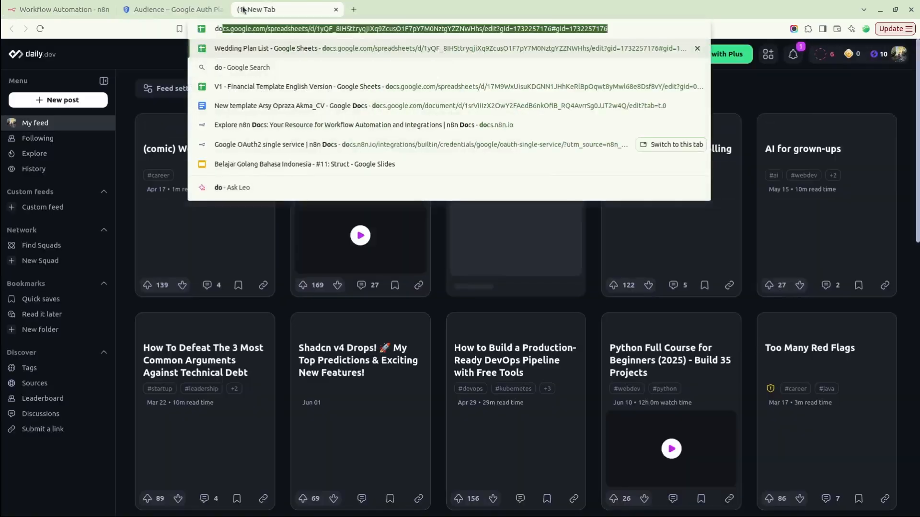
pyautogui.press('Down')
pyautogui.press('Down')
pyautogui.press('Down')
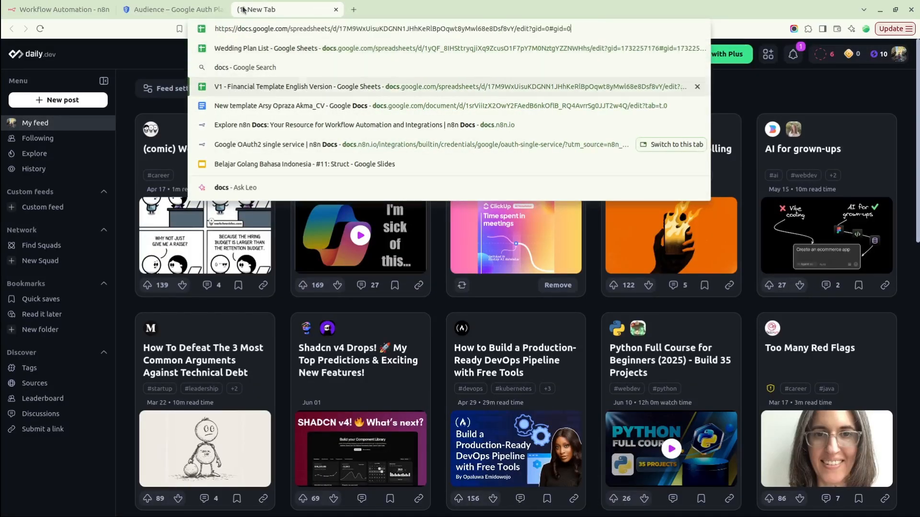
pyautogui.press('Return')
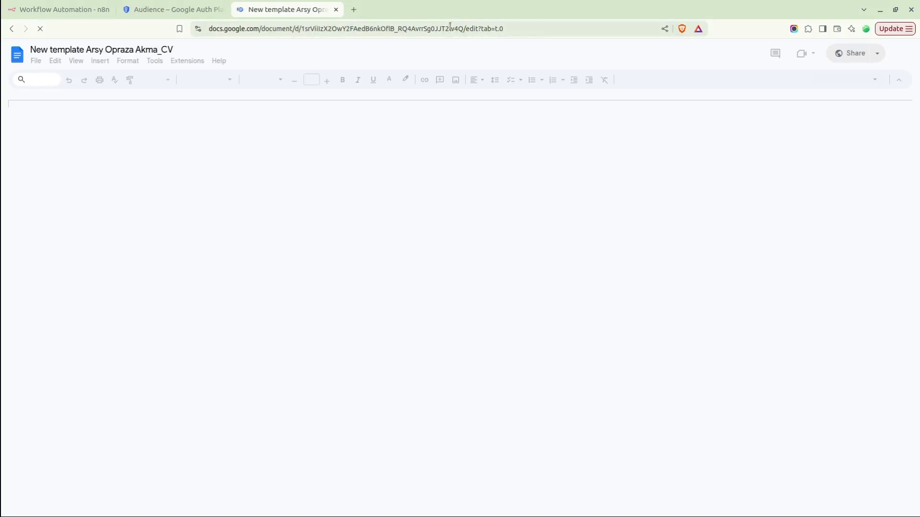
pyautogui.click(462, 29)
# Paste the CV document URL into Doc ID or URL and run the Google Docs node.
pyautogui.hotkey('ctrl', 'w')
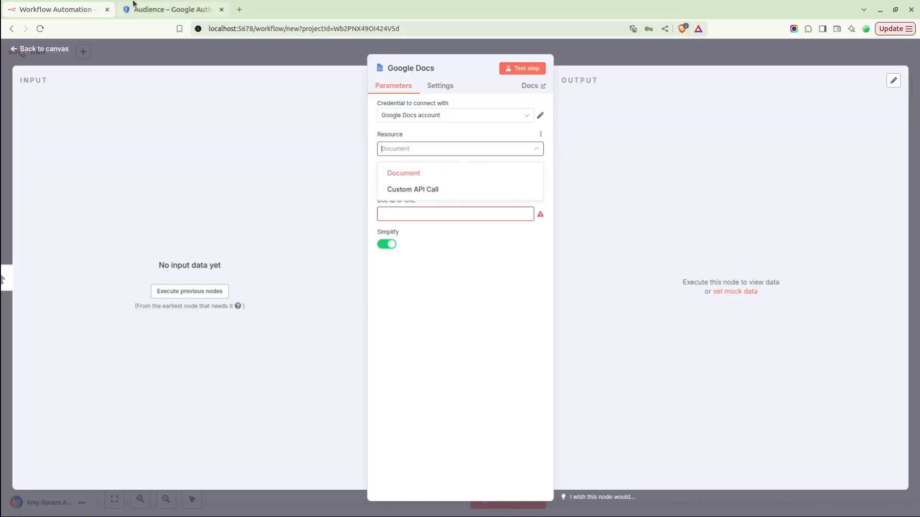
pyautogui.click(402, 213)
pyautogui.hotkey('ctrl', 'v')
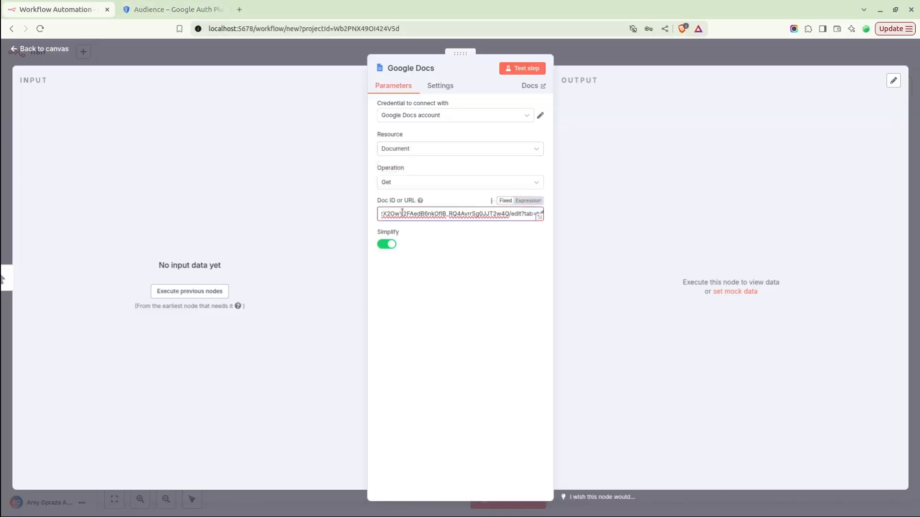
pyautogui.click(523, 70)
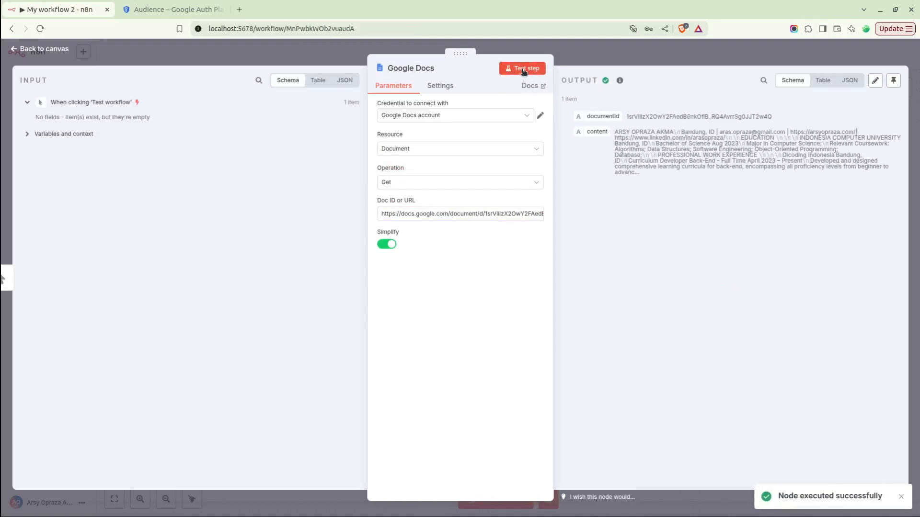
# Highlight the returned documentId and content values in the output.
pyautogui.moveTo(671, 176); pyautogui.dragTo(572, 118)
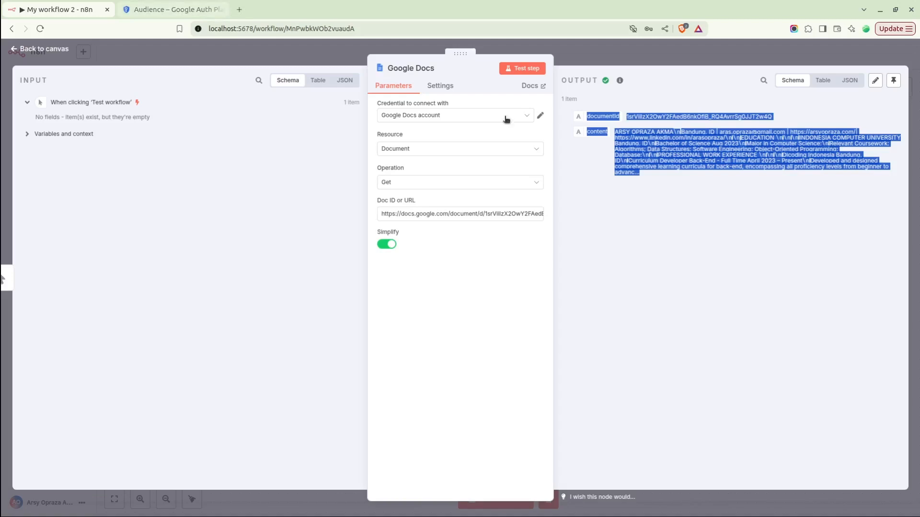
pyautogui.click(654, 186)
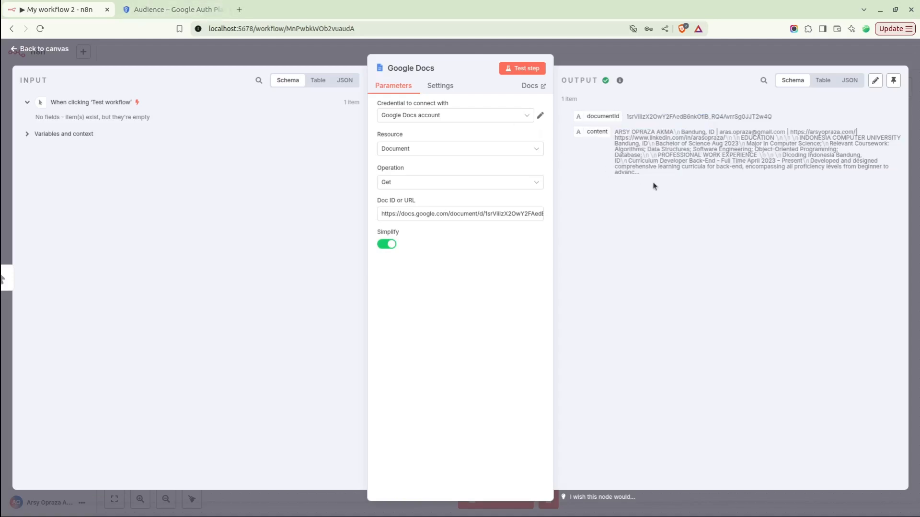
pyautogui.moveTo(586, 116); pyautogui.dragTo(652, 176)
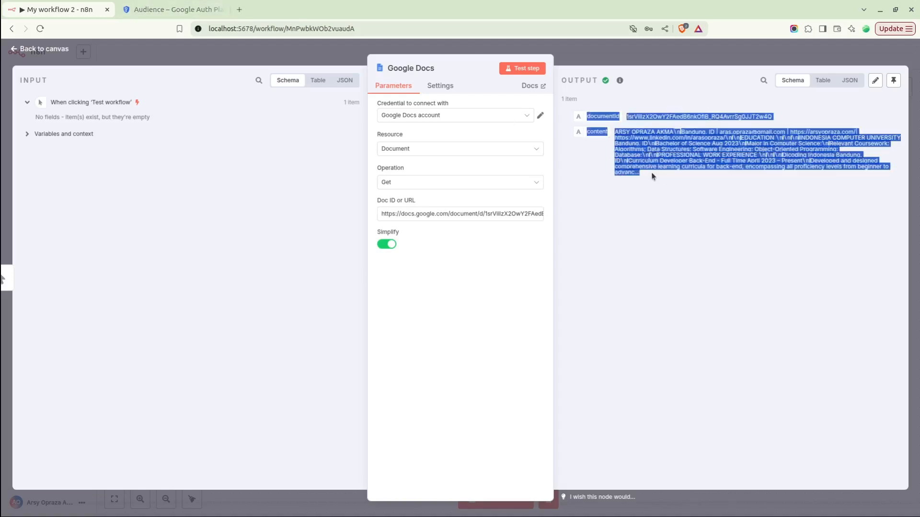
pyautogui.click(197, 6)
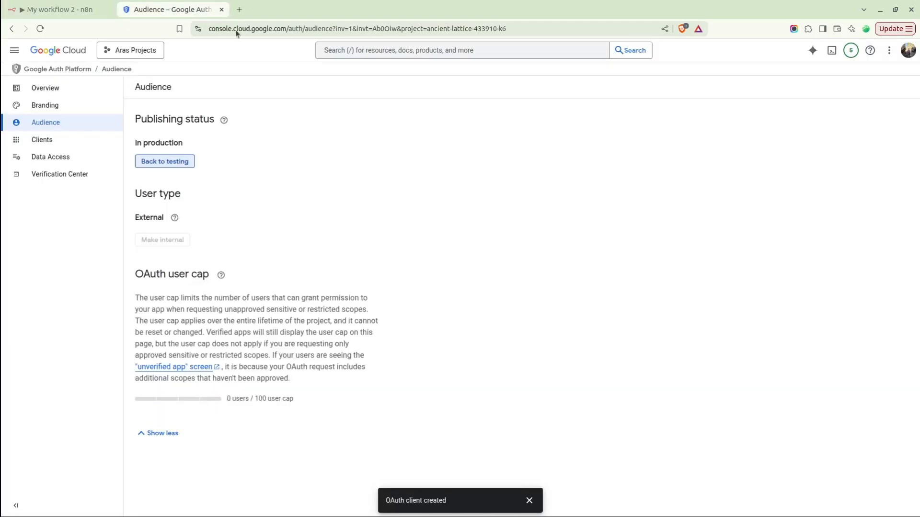
# Search 'Google docs' and check that the Google Docs API shows as enabled.
pyautogui.click(366, 50)
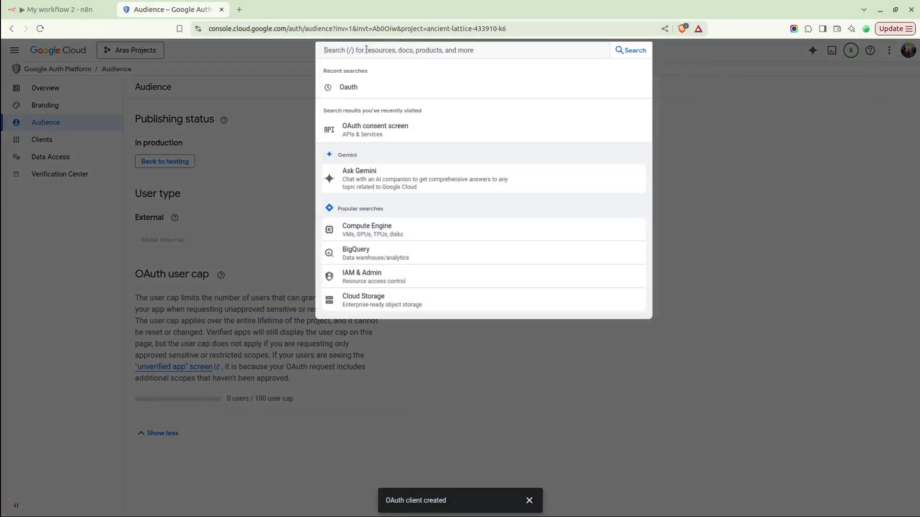
pyautogui.write('Google docs')
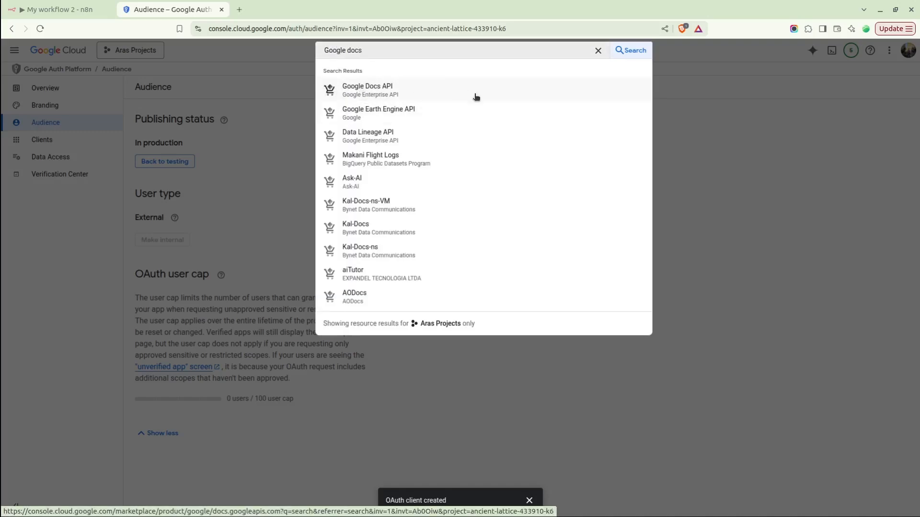
pyautogui.click(406, 94)
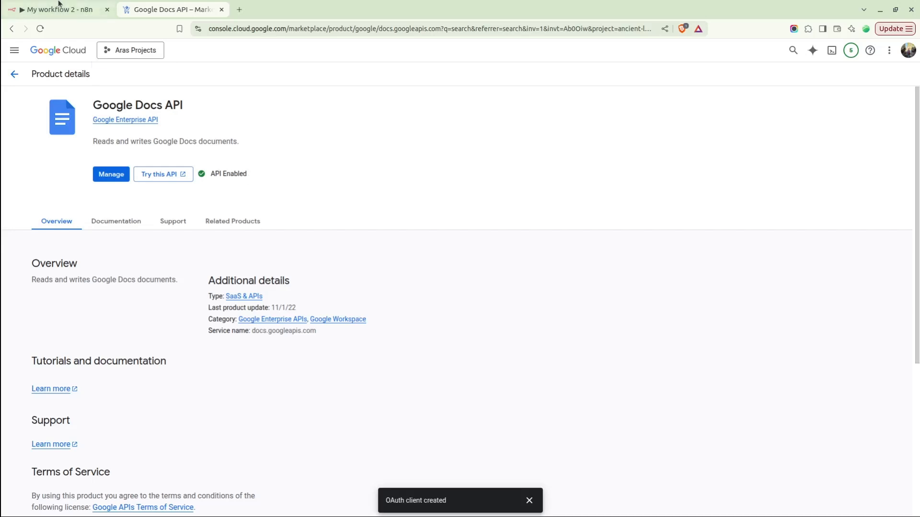
pyautogui.click(15, 74)
# Search 'Google drive' and open the not-yet-enabled Google Drive API page.
pyautogui.doubleClick(357, 48)
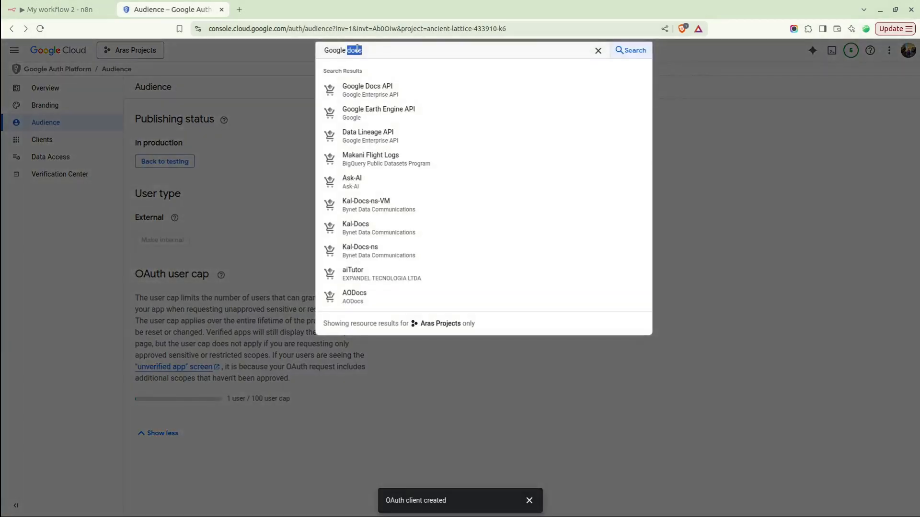
pyautogui.tripleClick(357, 49)
pyautogui.write('Go')
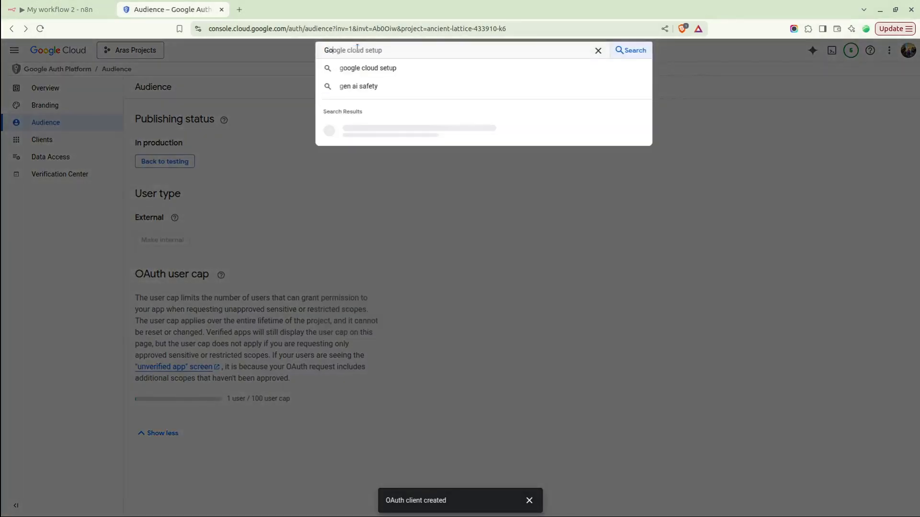
pyautogui.write('ogle drive')
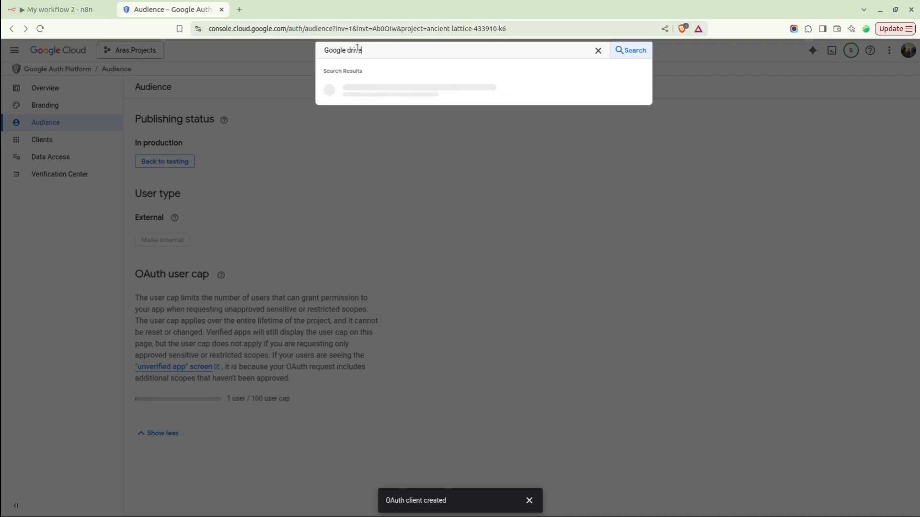
pyautogui.click(370, 91)
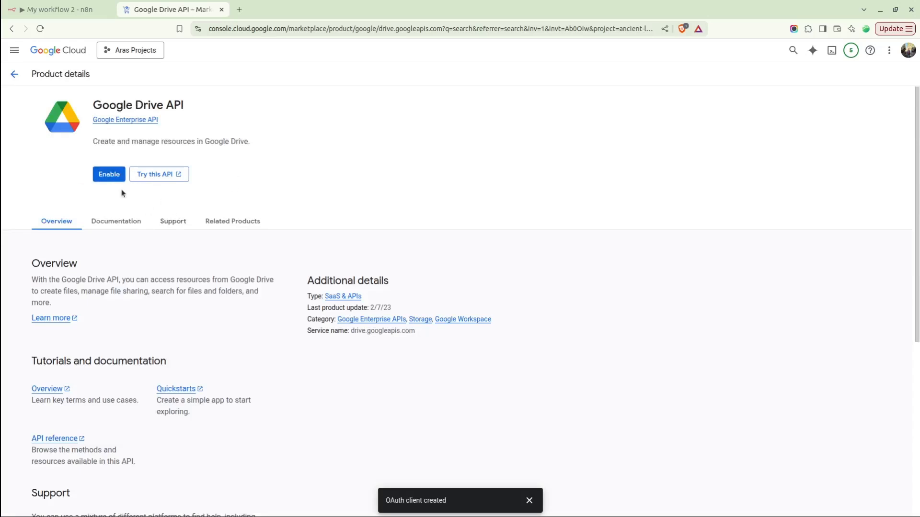
pyautogui.click(79, 2)
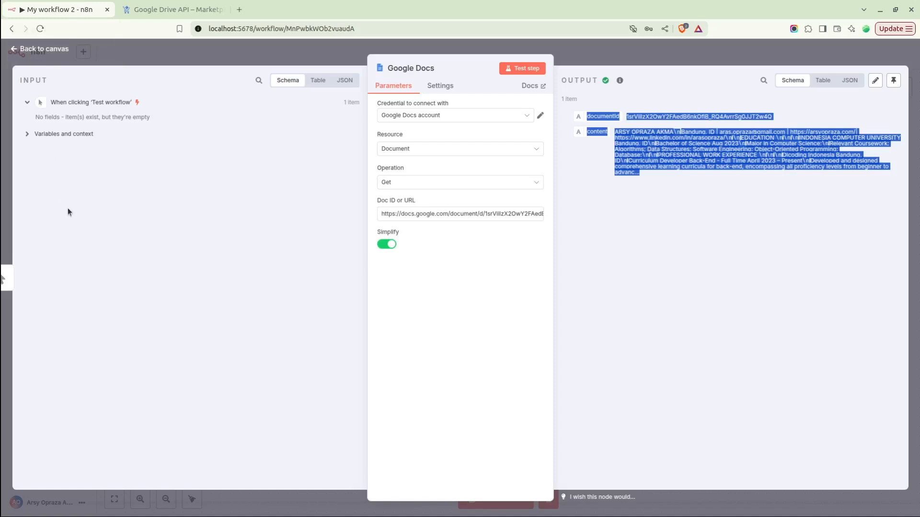
# Add a Google Sheets 'Create spreadsheet' node after Google Docs and start a new credential.
pyautogui.click(59, 53)
pyautogui.click(484, 284)
pyautogui.write('Sh')
pyautogui.press('BackSpace')
pyautogui.write('pr')
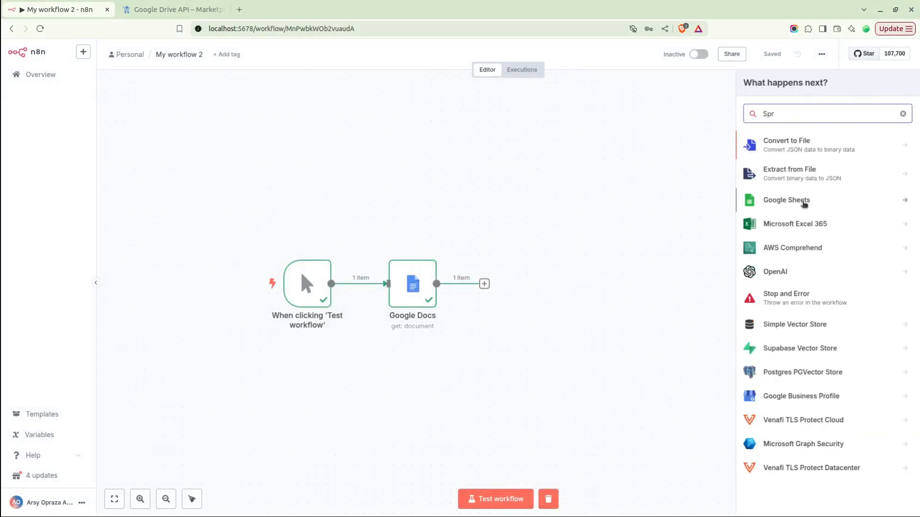
pyautogui.click(804, 202)
pyautogui.click(807, 180)
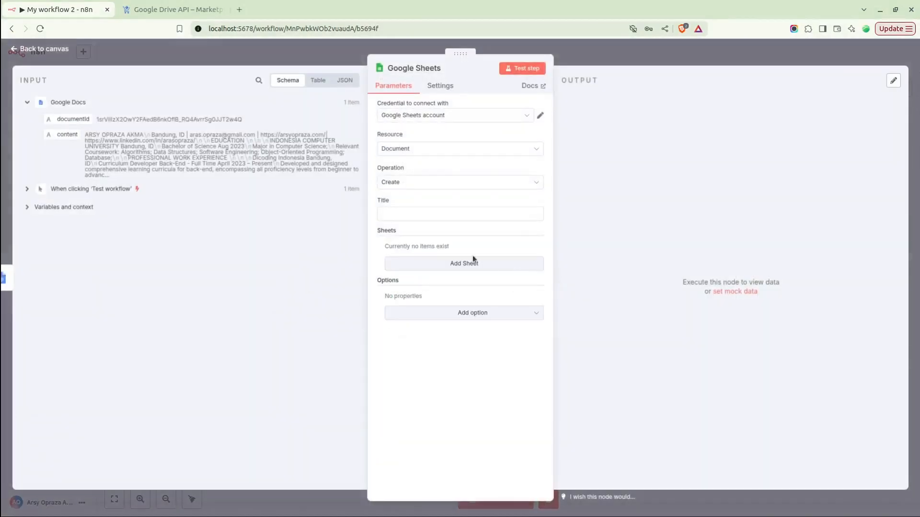
pyautogui.click(422, 117)
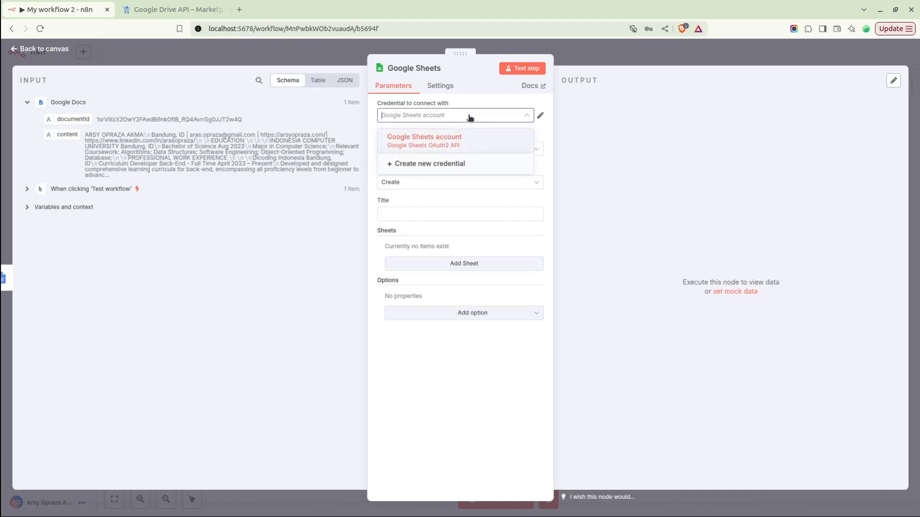
pyautogui.click(429, 166)
# Copy the akun n8n client ID from Google Cloud into the credential's Client ID field.
pyautogui.click(349, 290)
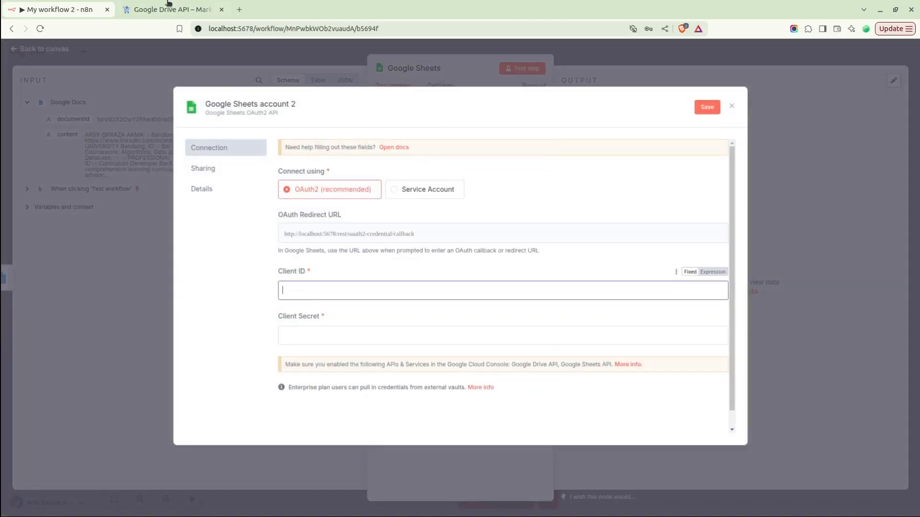
pyautogui.click(178, 4)
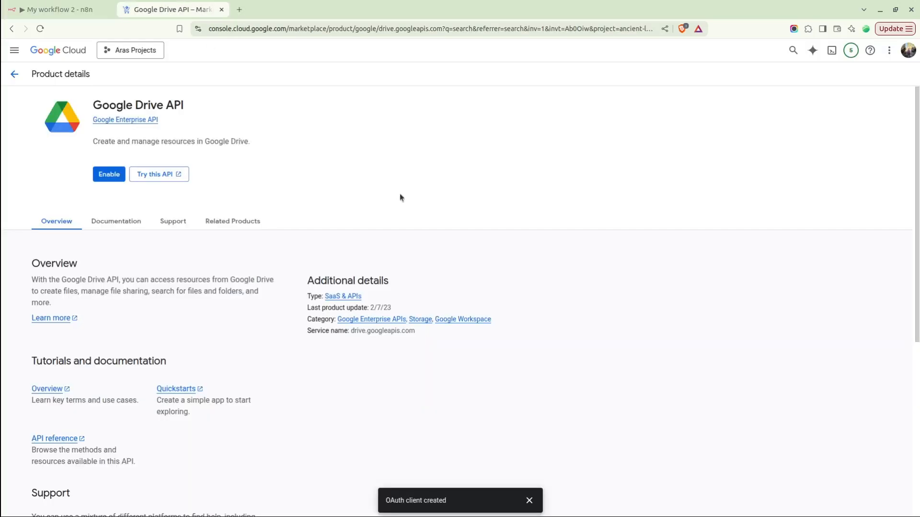
pyautogui.click(12, 29)
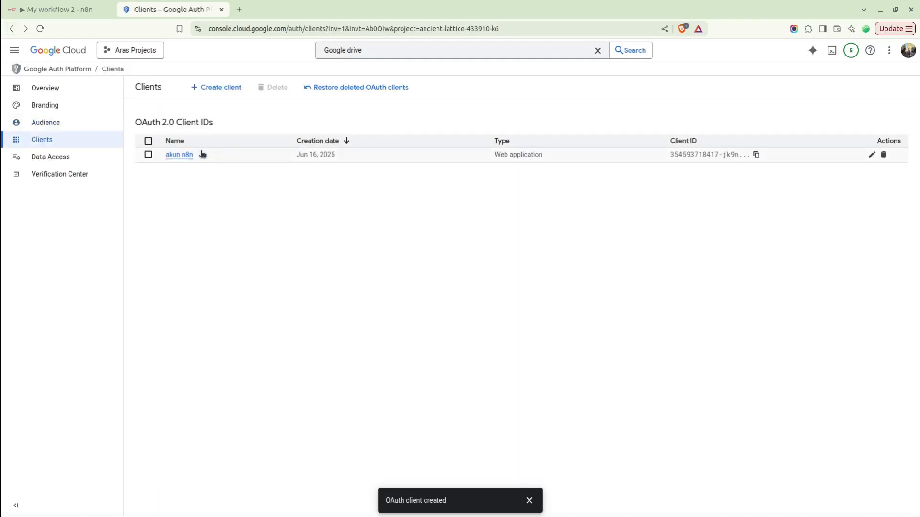
pyautogui.click(187, 155)
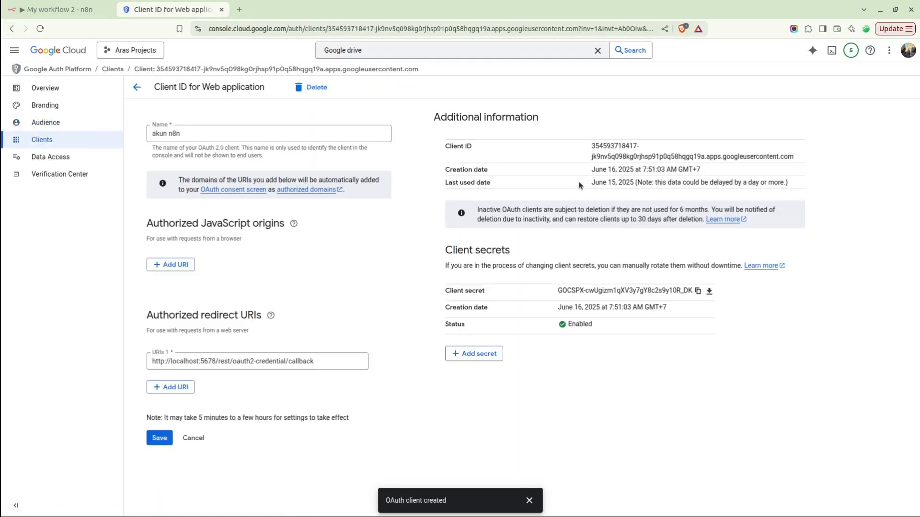
pyautogui.moveTo(799, 157); pyautogui.dragTo(590, 150)
pyautogui.hotkey('ctrl', 'c')
pyautogui.hotkey('ctrl', 'Tab')
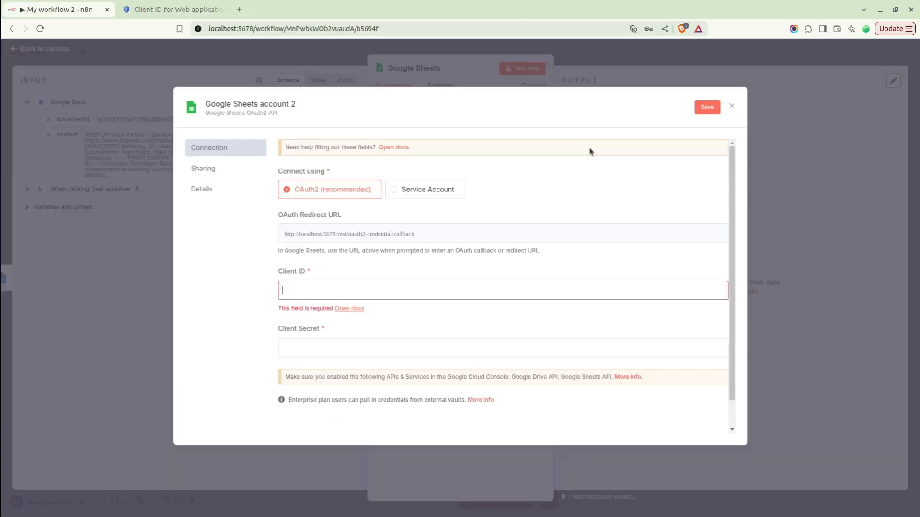
pyautogui.click(367, 290)
pyautogui.hotkey('ctrl', 'v')
# Paste the akun n8n client secret into Client Secret and start Google sign-in.
pyautogui.hotkey('ctrl', 'Tab')
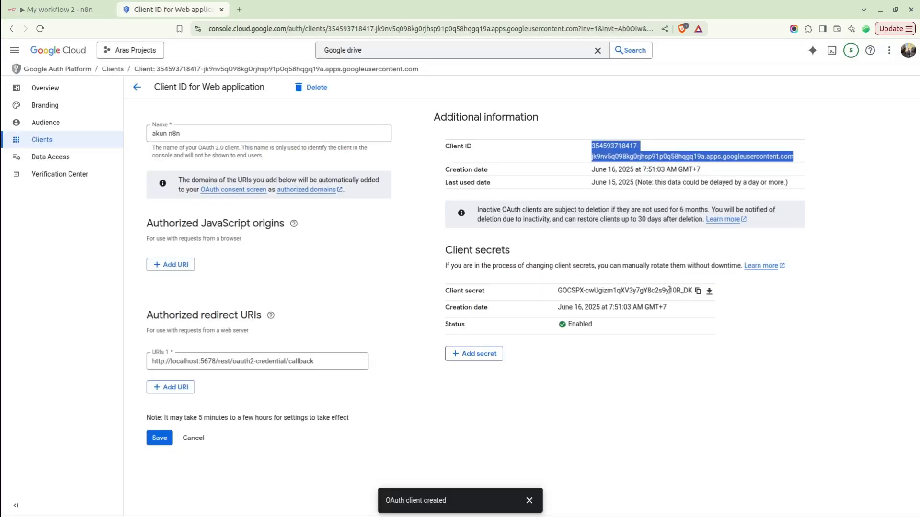
pyautogui.click(698, 291)
pyautogui.hotkey('ctrl', 'Tab')
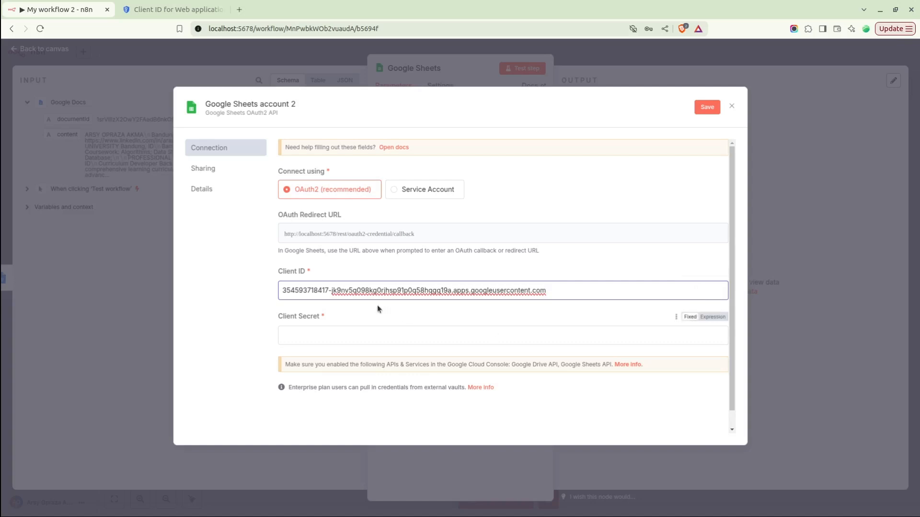
pyautogui.click(337, 335)
pyautogui.hotkey('ctrl', 'v')
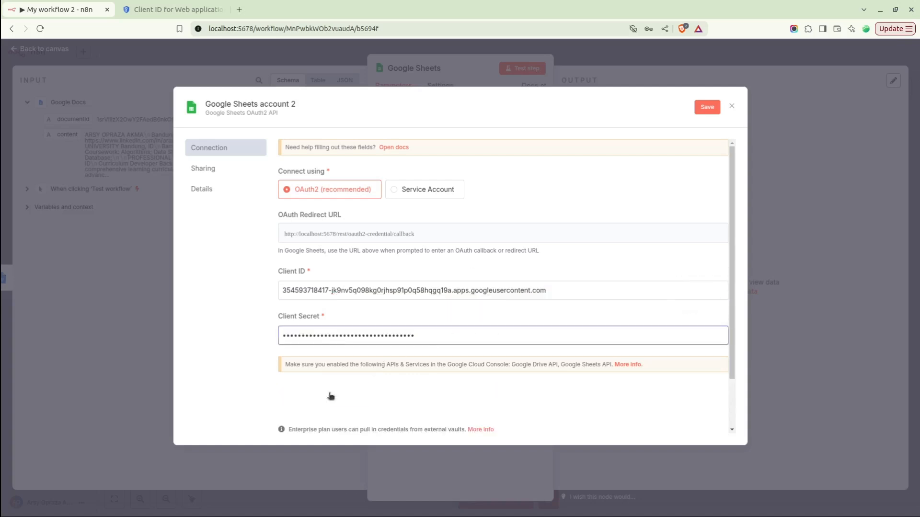
pyautogui.click(330, 394)
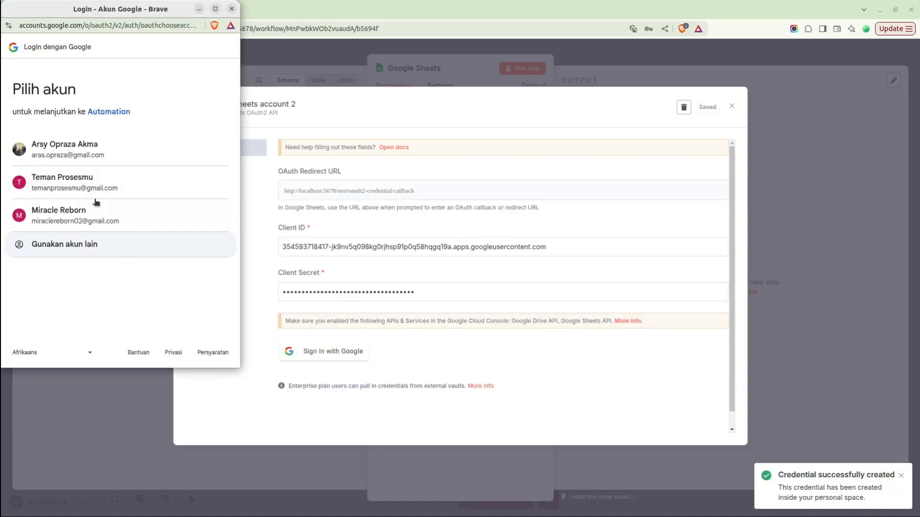
# Pass the unverified-app warning and grant Automation all Drive and Sheets permissions.
pyautogui.click(24, 153)
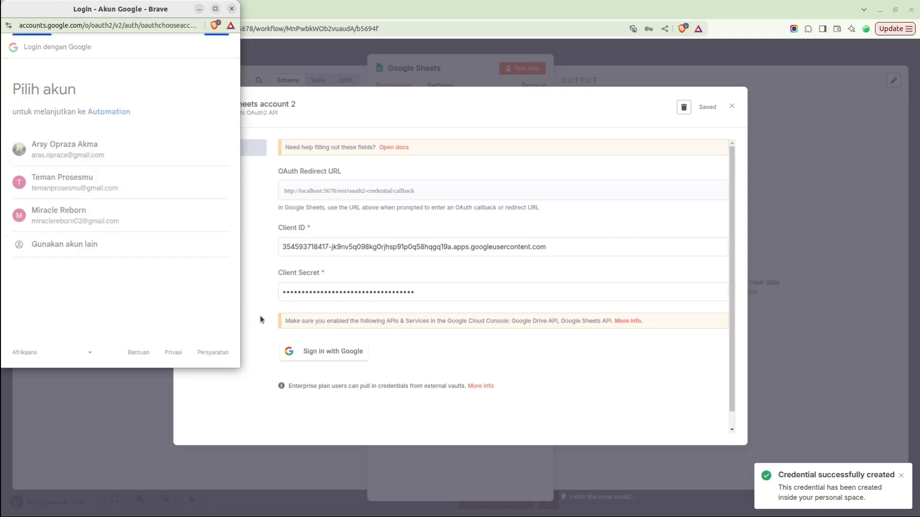
pyautogui.click(23, 228)
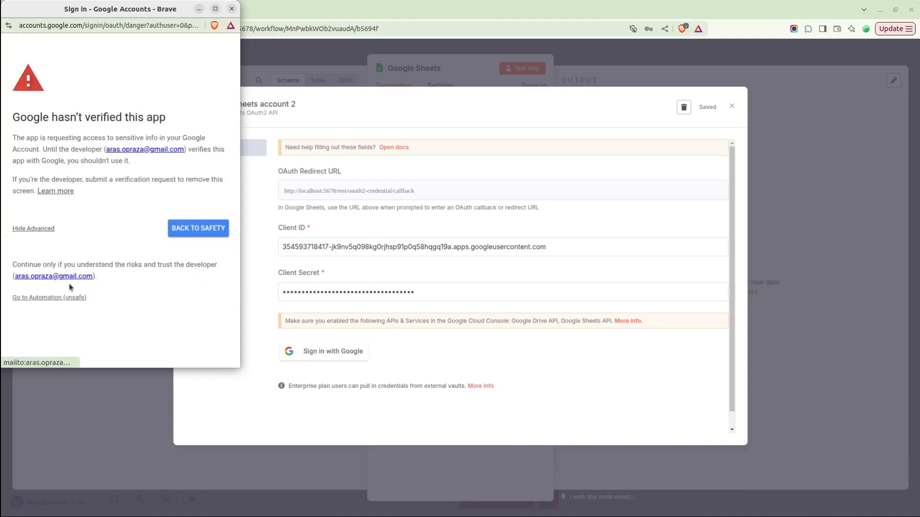
pyautogui.click(31, 296)
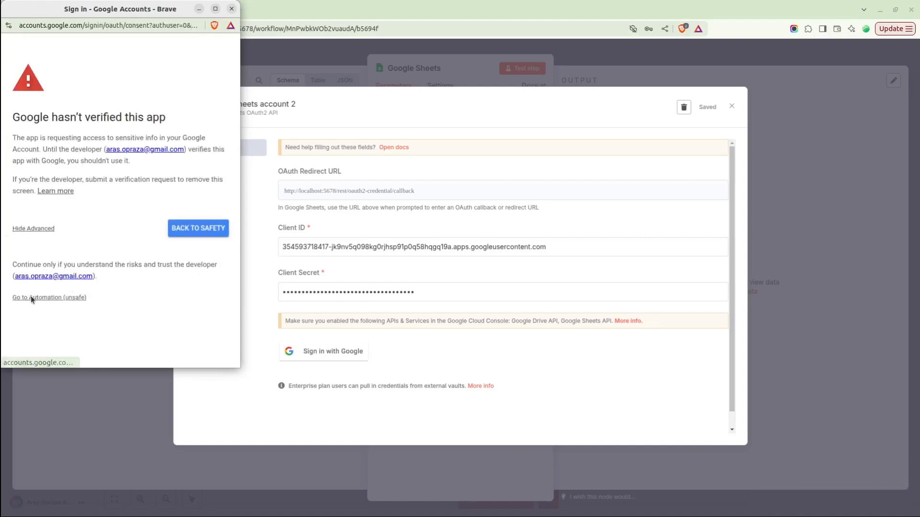
pyautogui.click(26, 205)
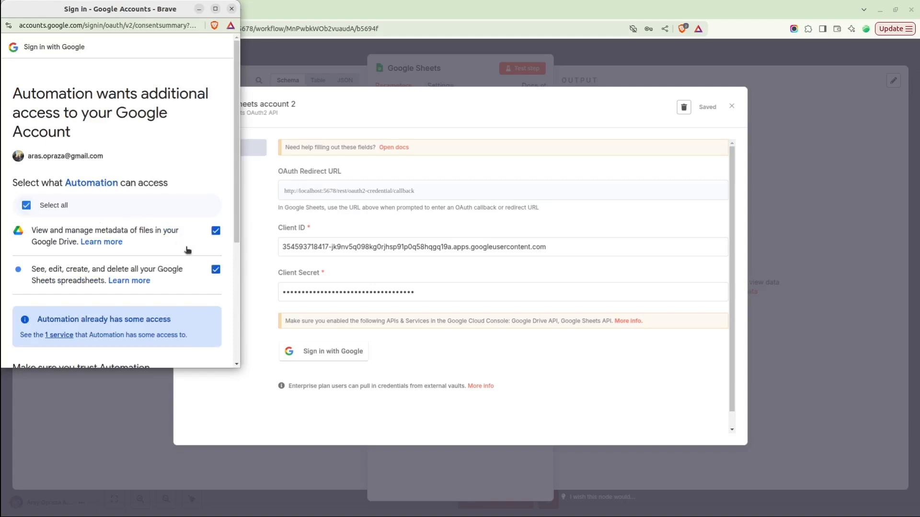
pyautogui.scroll(-4, 186, 249)
pyautogui.click(190, 321)
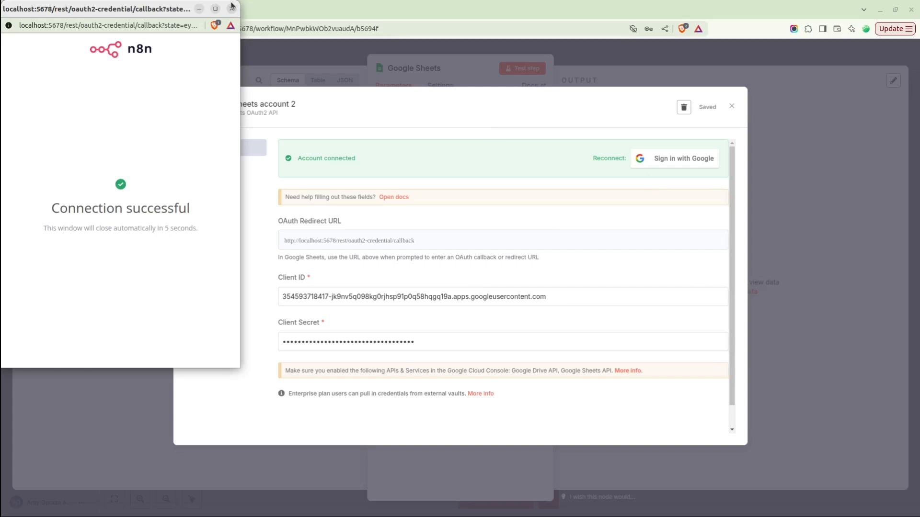
pyautogui.click(231, 9)
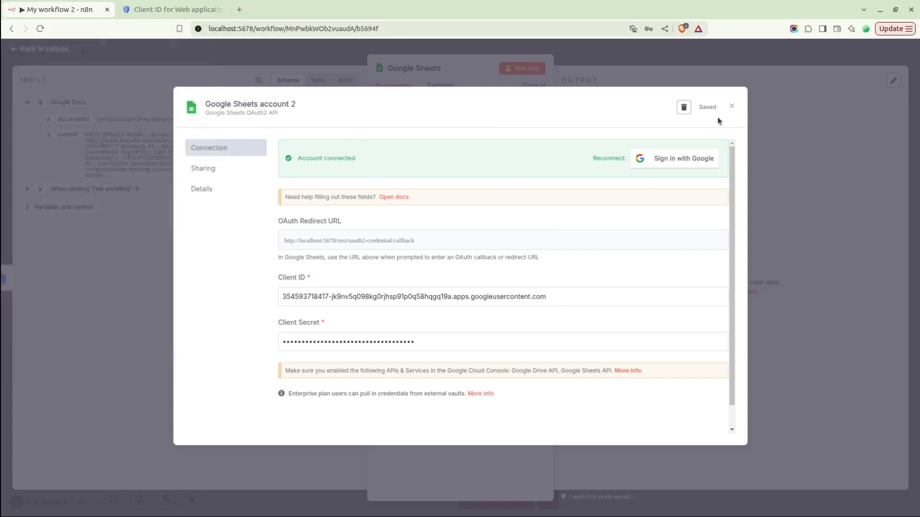
# Return to the three-node canvas and browse the Action in an app list.
pyautogui.click(732, 107)
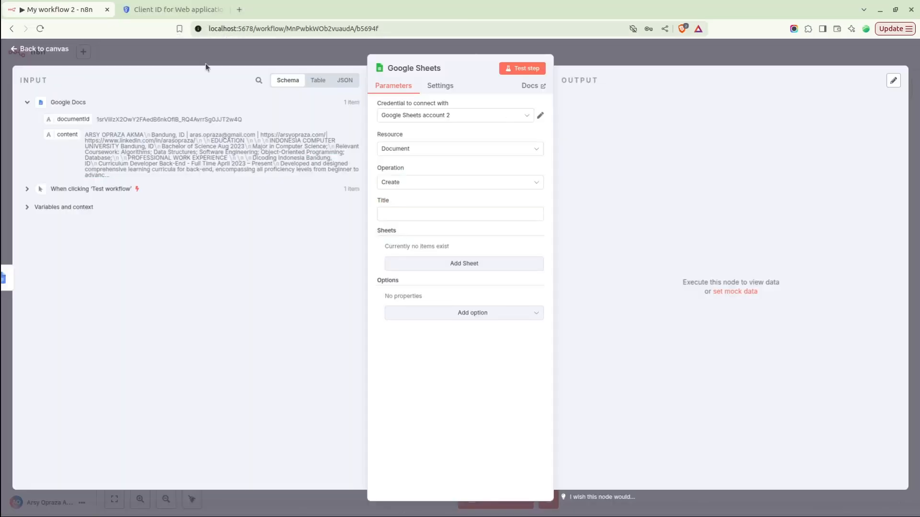
pyautogui.click(34, 50)
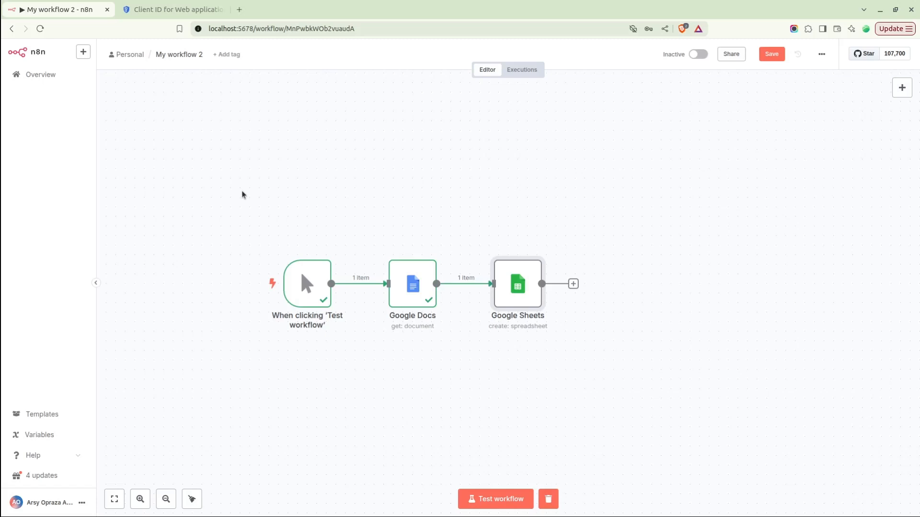
pyautogui.click(903, 87)
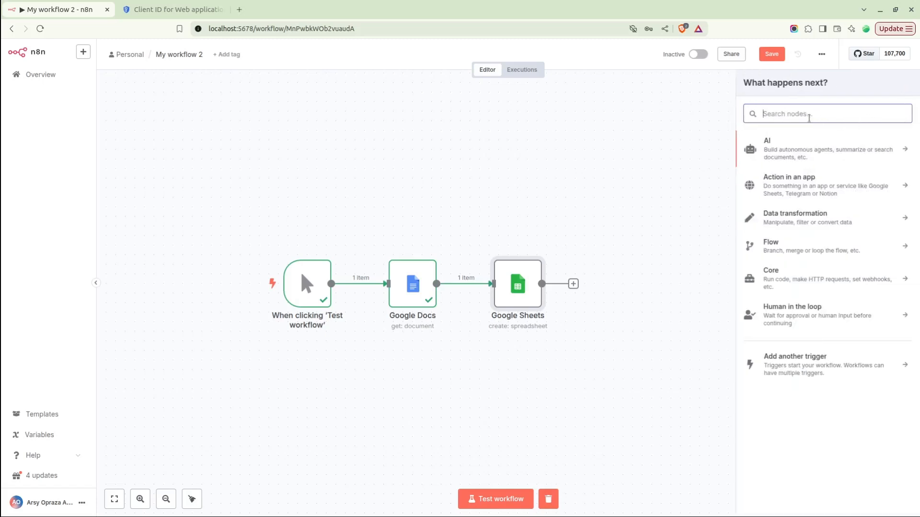
pyautogui.click(804, 184)
pyautogui.scroll(-20, 805, 187)
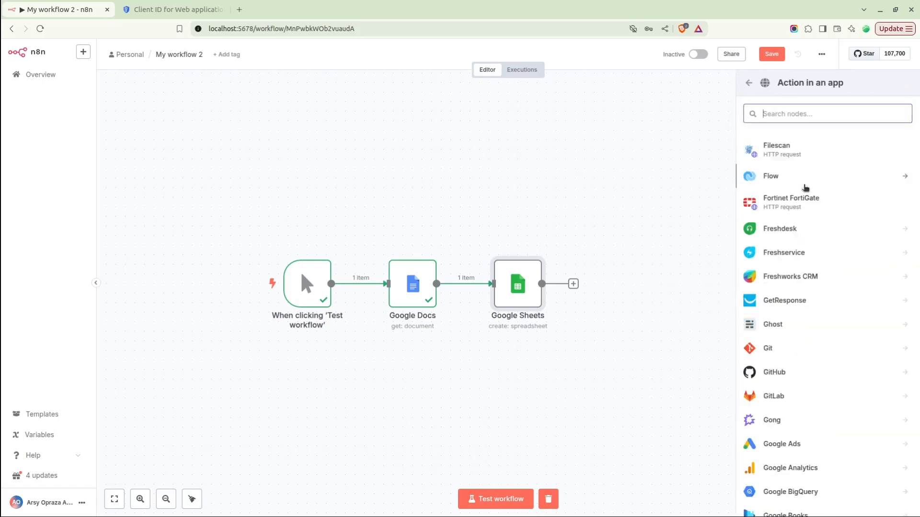
pyautogui.scroll(-20, 805, 187)
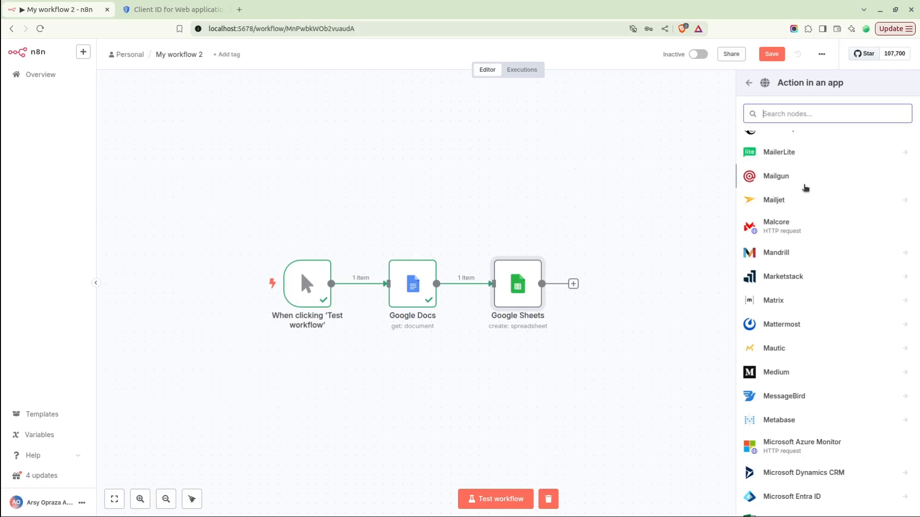
pyautogui.scroll(-14, 806, 187)
pyautogui.scroll(-15, 805, 187)
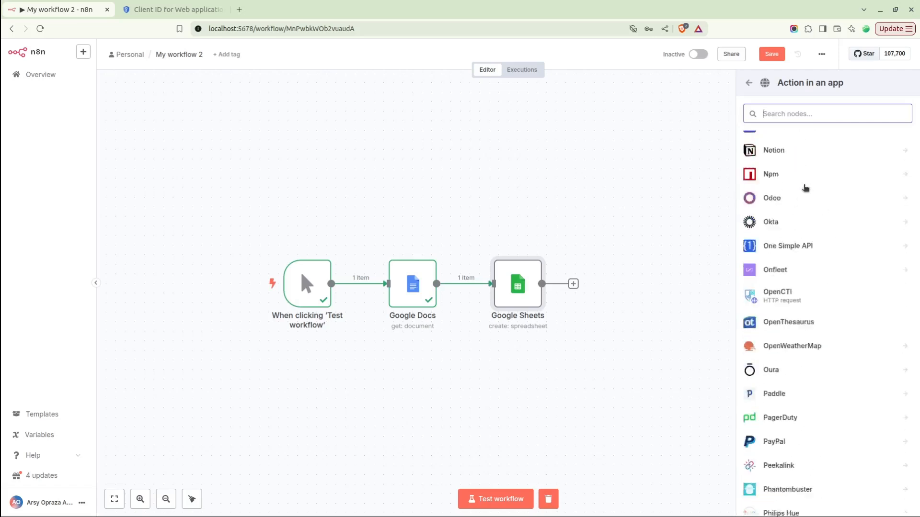